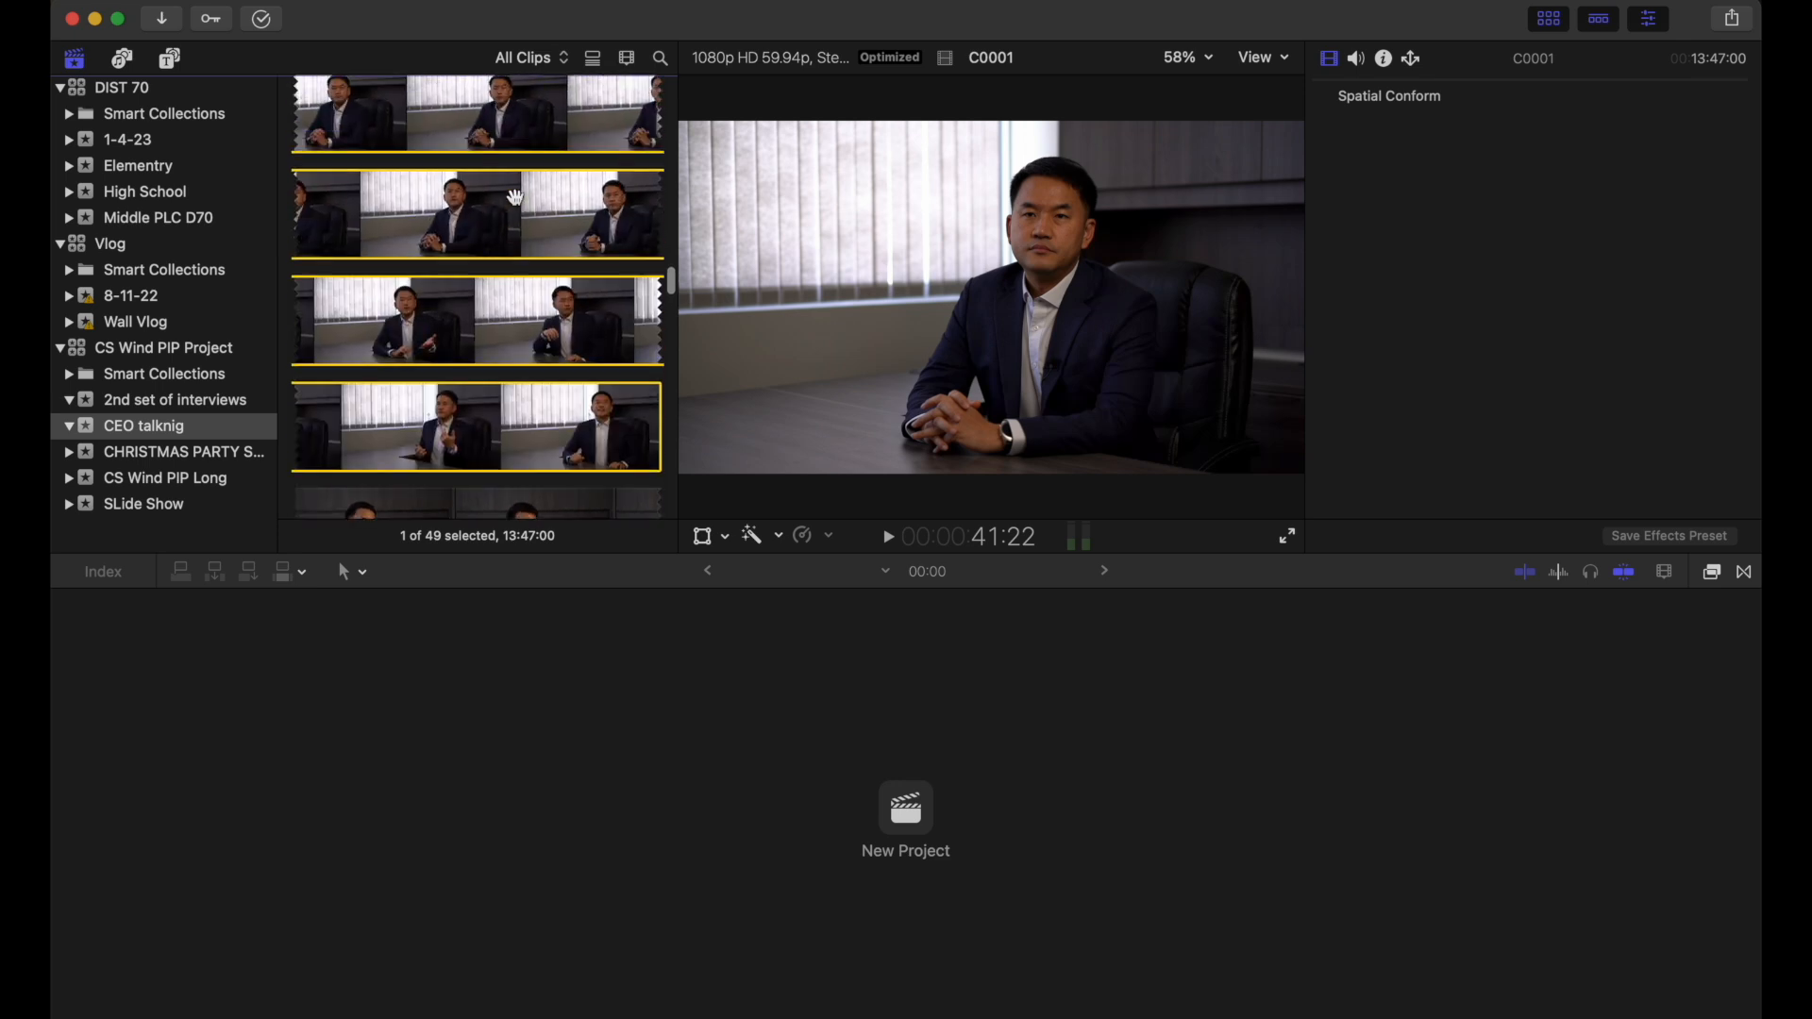
Add the dark-background C0001 interview clip and the 2022_1108_0223 audio recording to the selection containing the window-side C0001 clip
scroll(444, 209, down, 5)
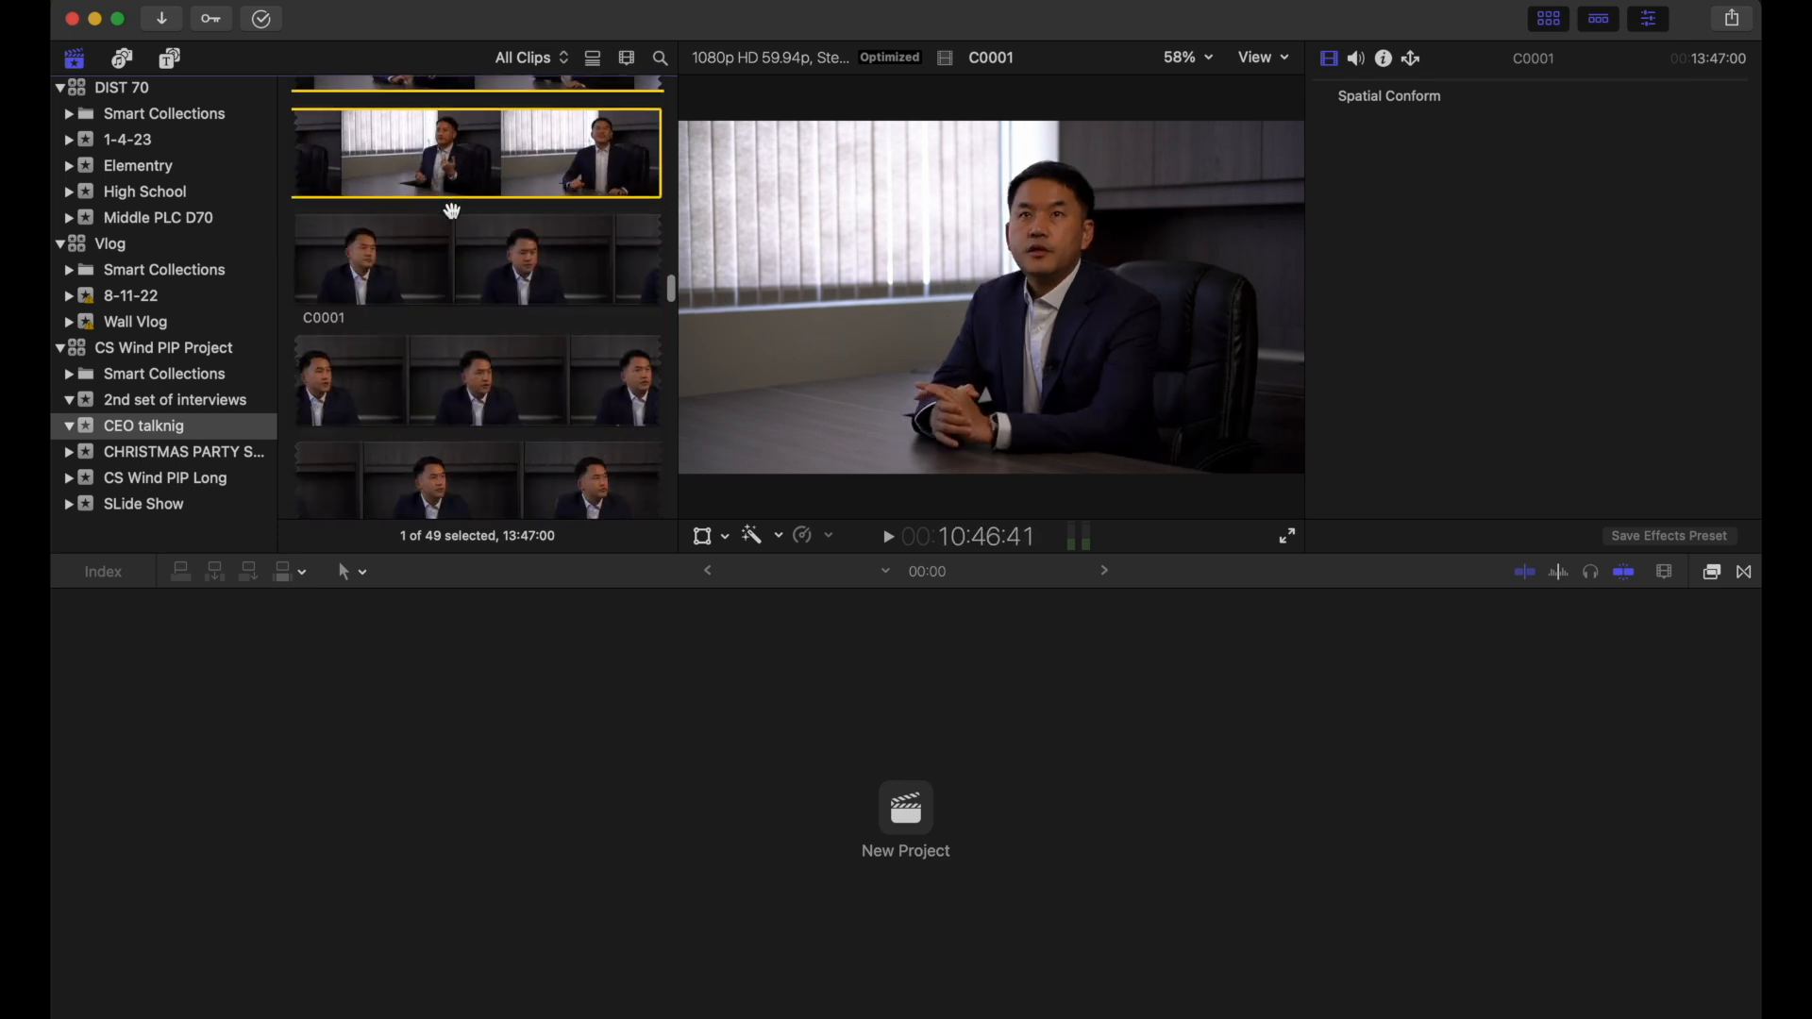
super+click(431, 267)
scroll(429, 265, up, 1)
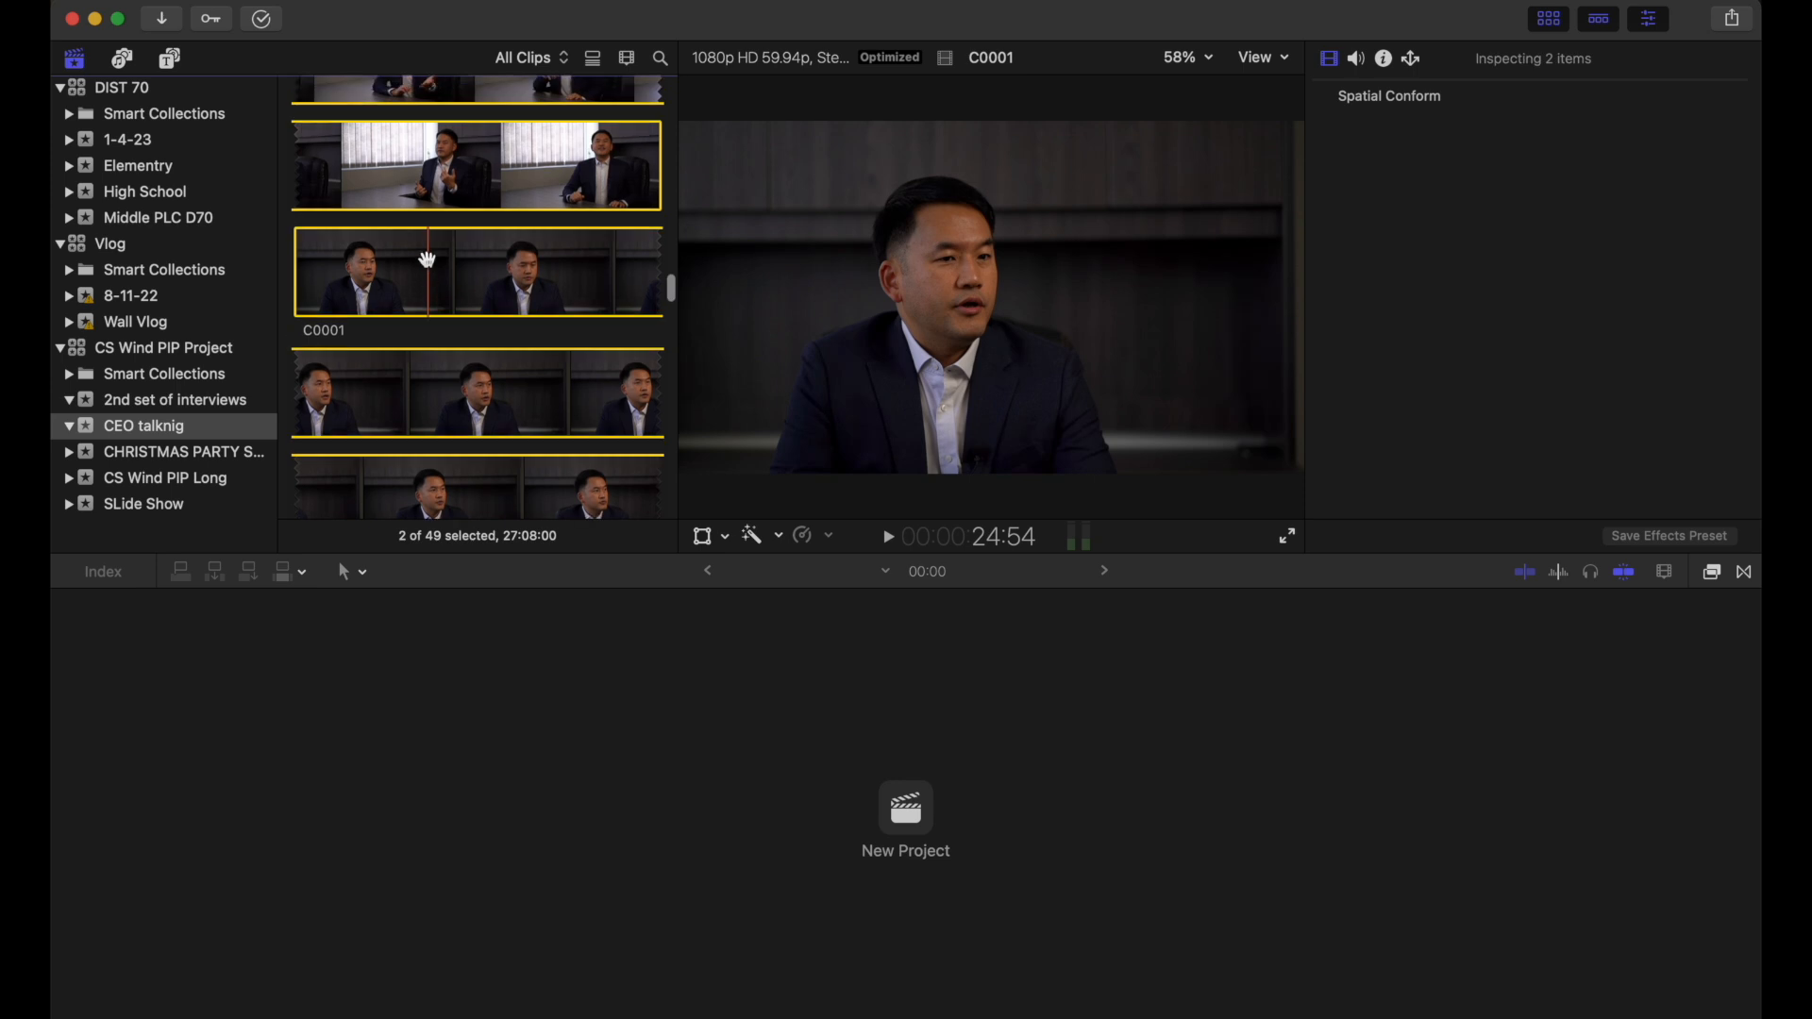
scroll(428, 260, up, 6)
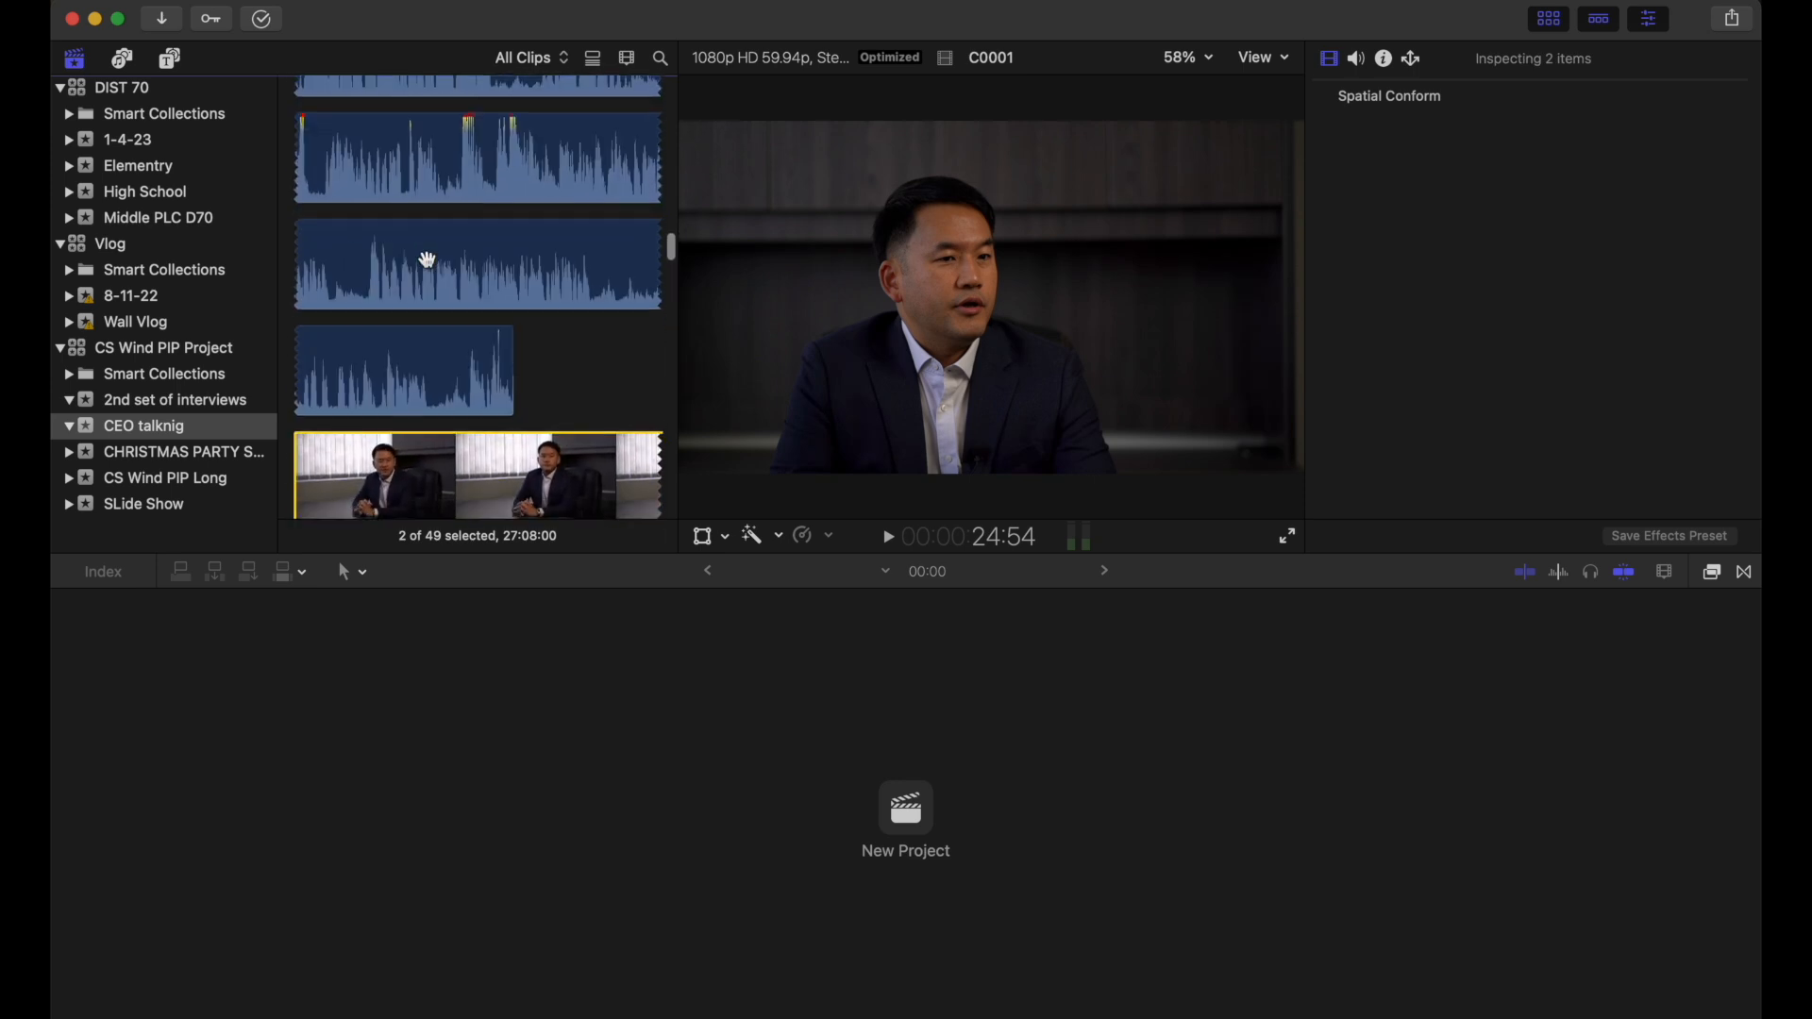
scroll(427, 259, up, 4)
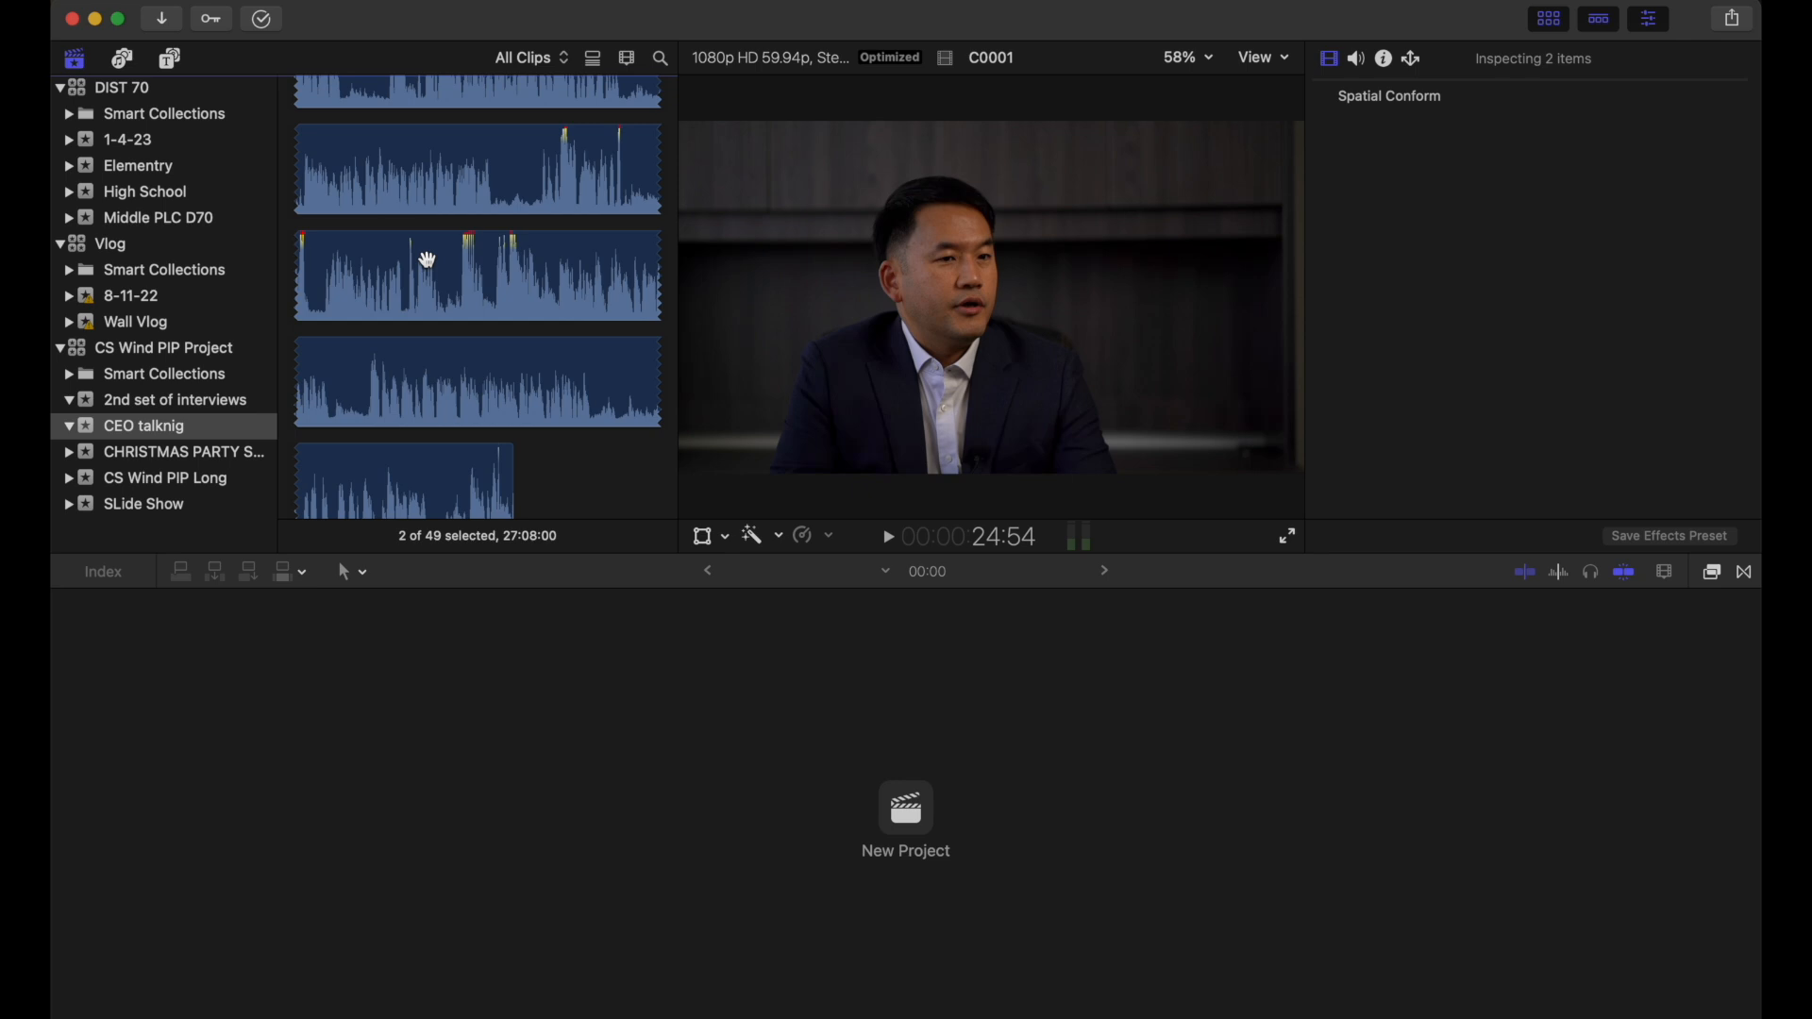
super+click(520, 297)
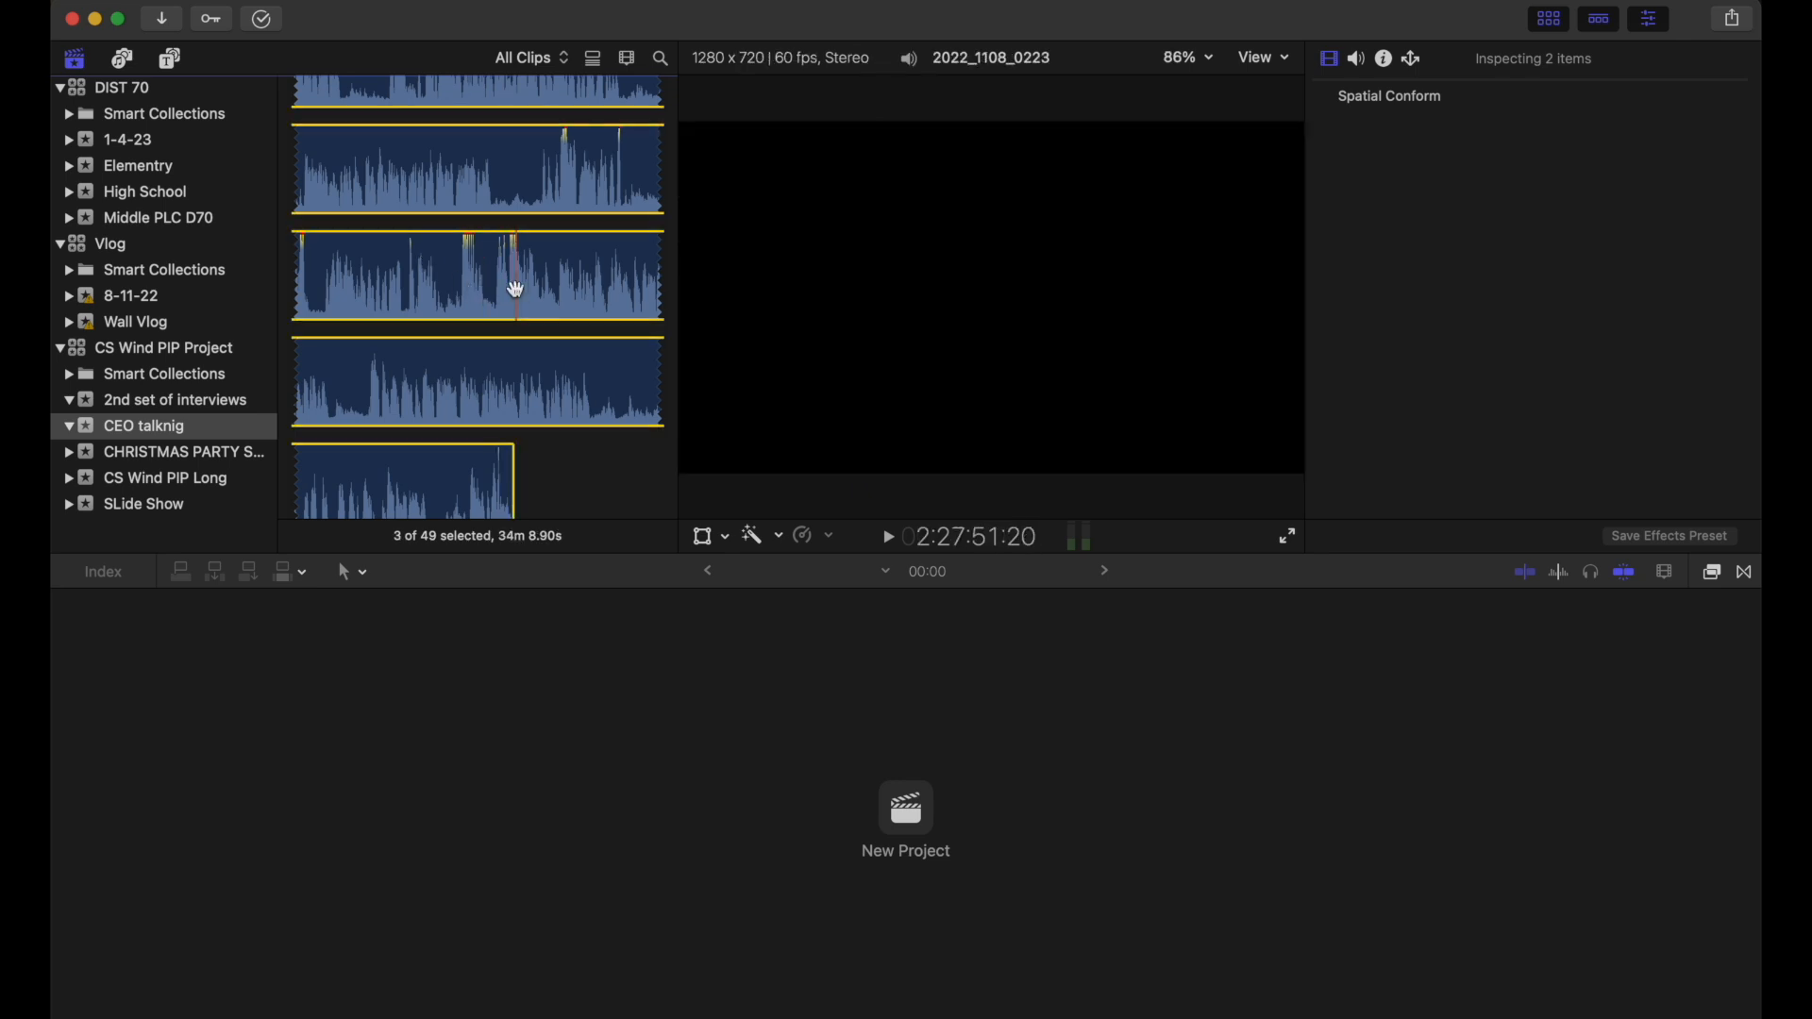
scroll(516, 289, down, 5)
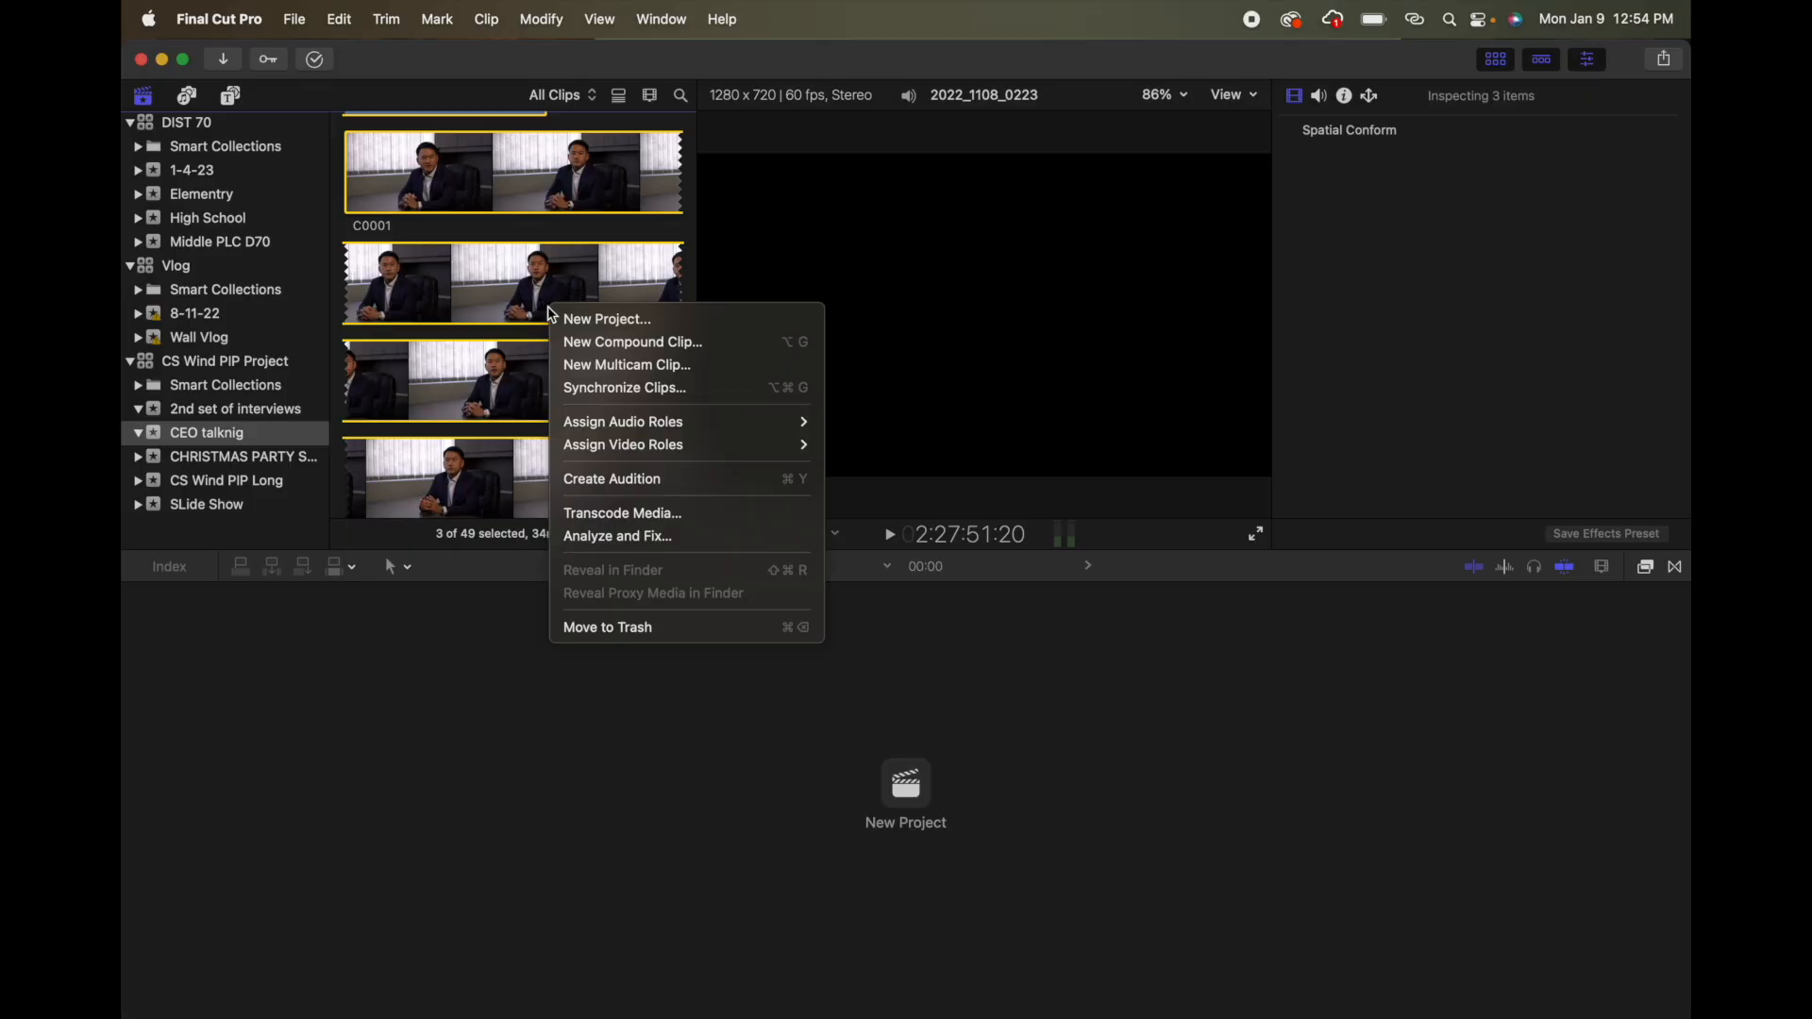
Create a multicam clip named CEO MULTI A&B from the selected clips, at 60p with audio used for synchronization
click(717, 366)
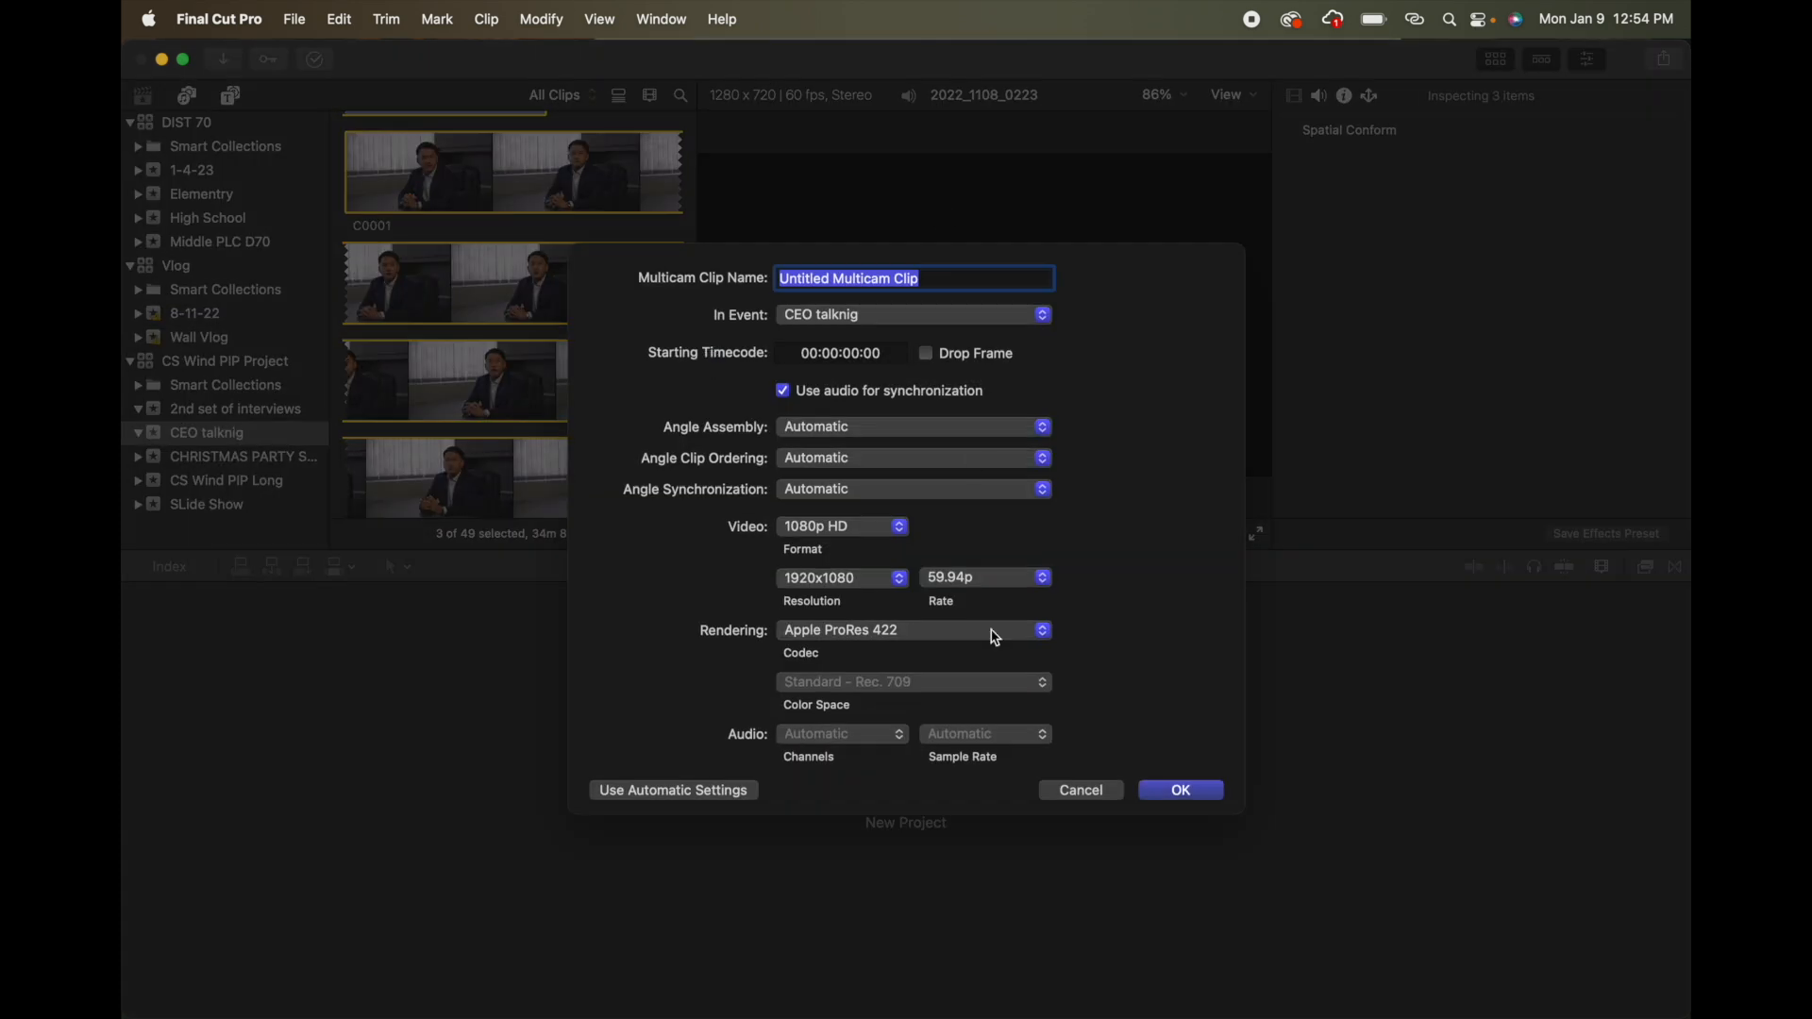
click(1027, 579)
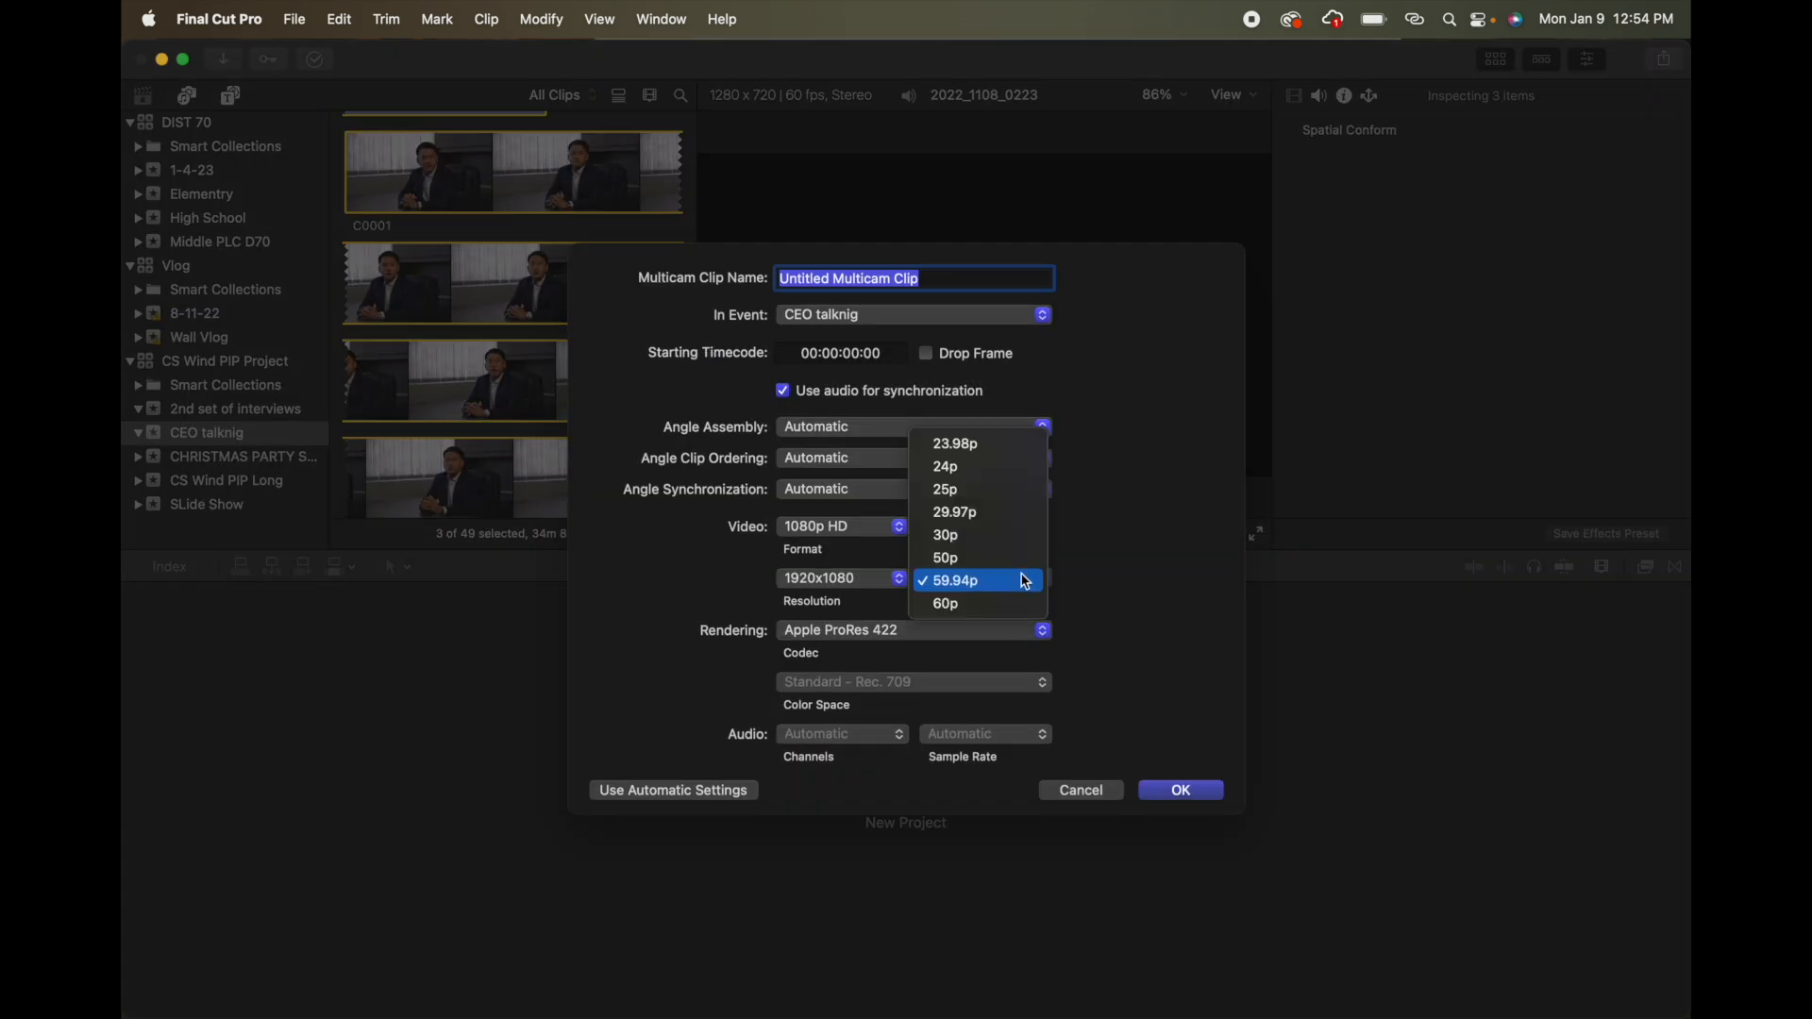
click(973, 605)
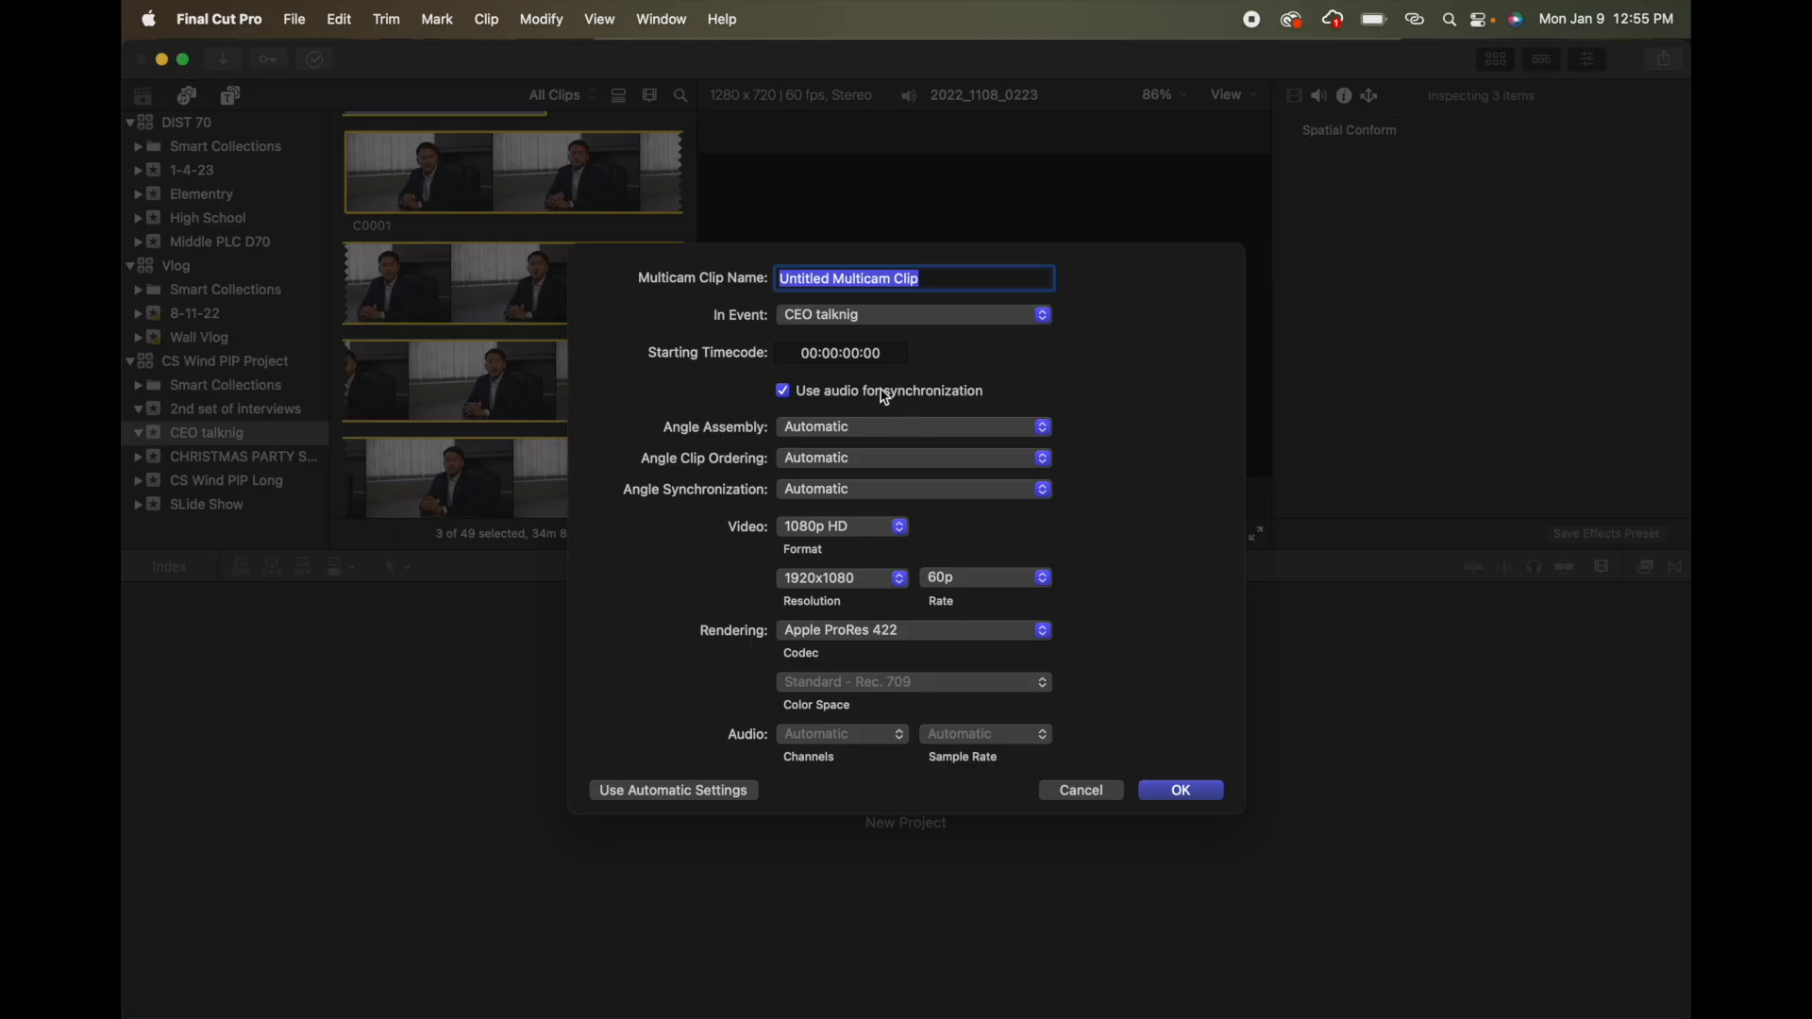
click(784, 392)
text(CEO MULTI A&B)
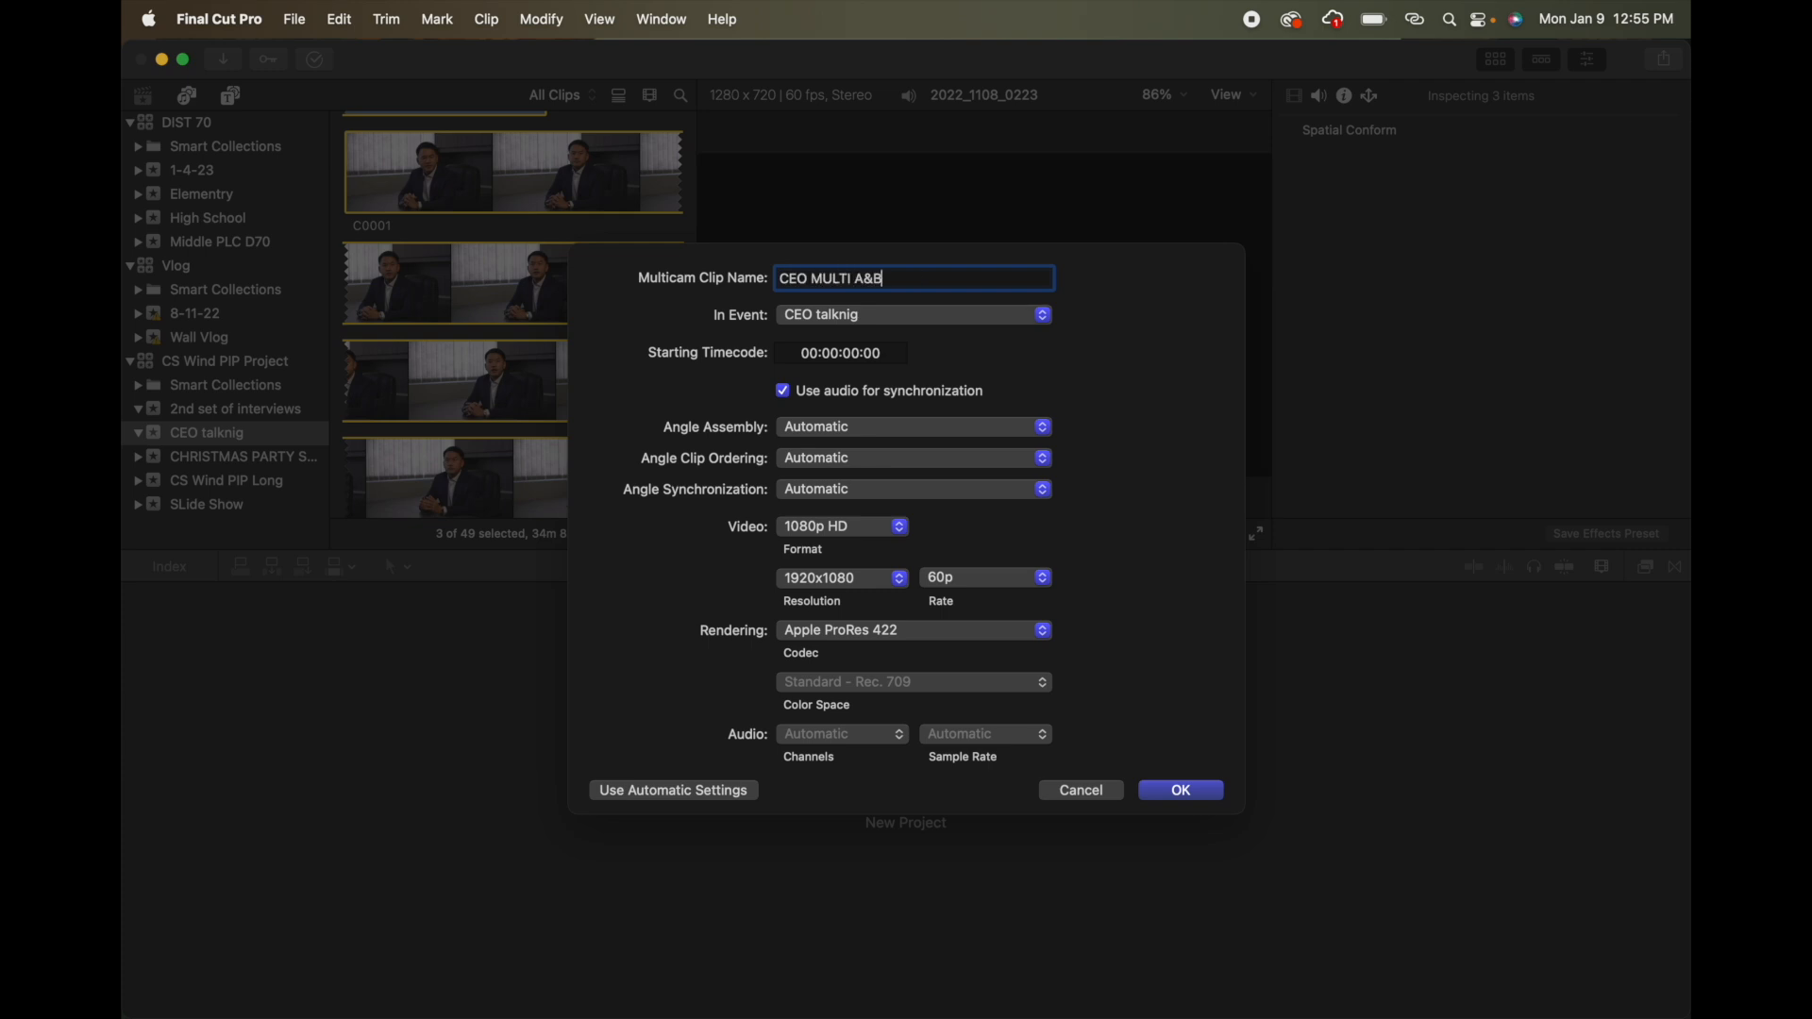
click(1194, 796)
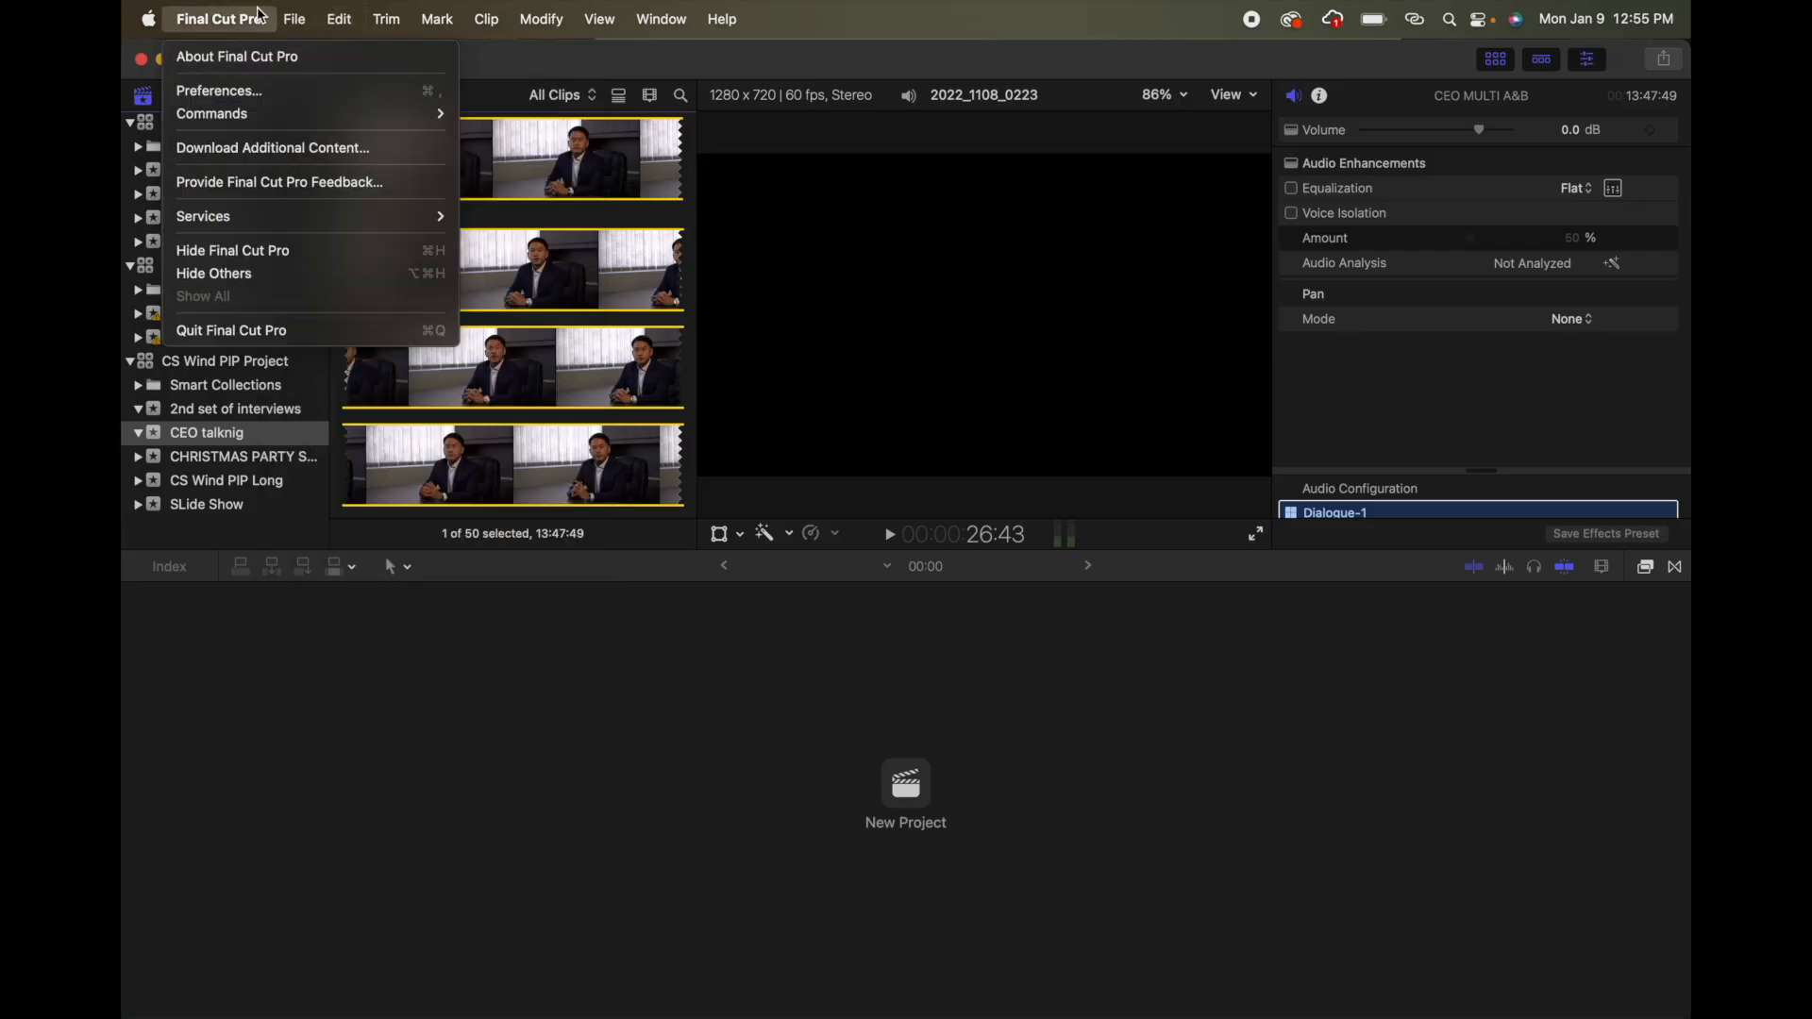
Create a project named test talking in the CEO talknig event
mouse_move(529, 57)
click(637, 59)
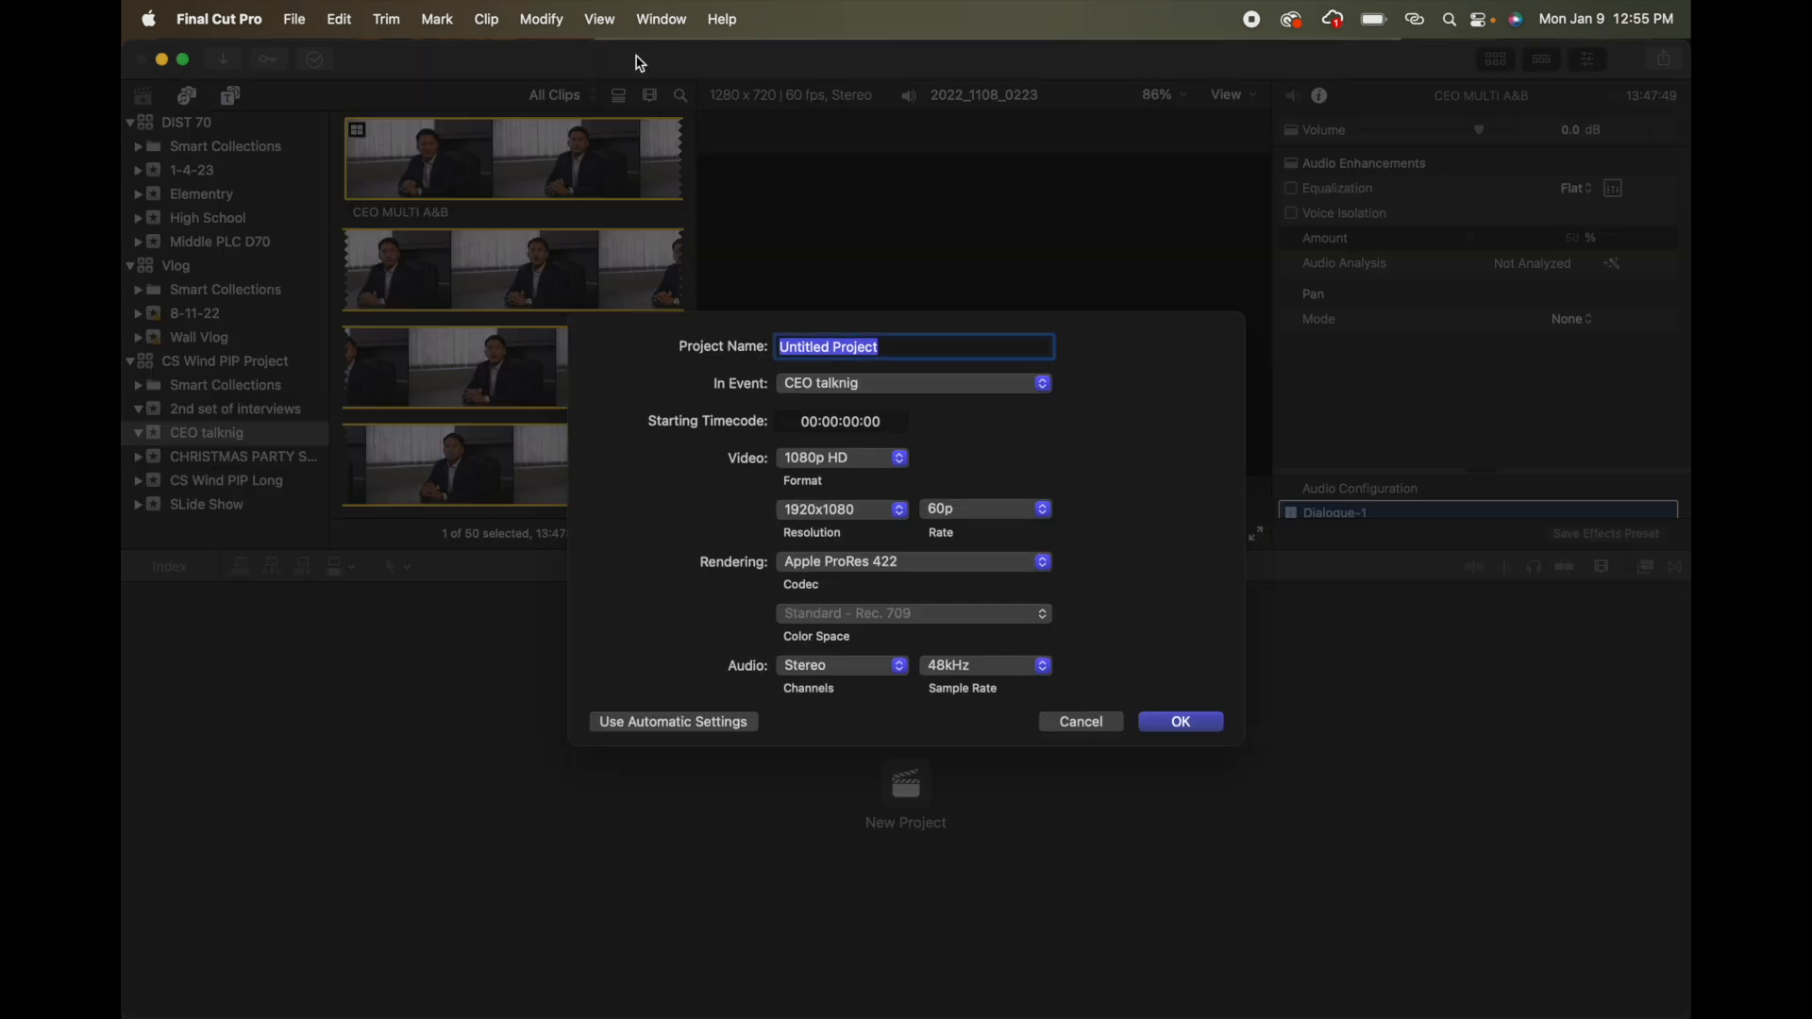
text(test talking)
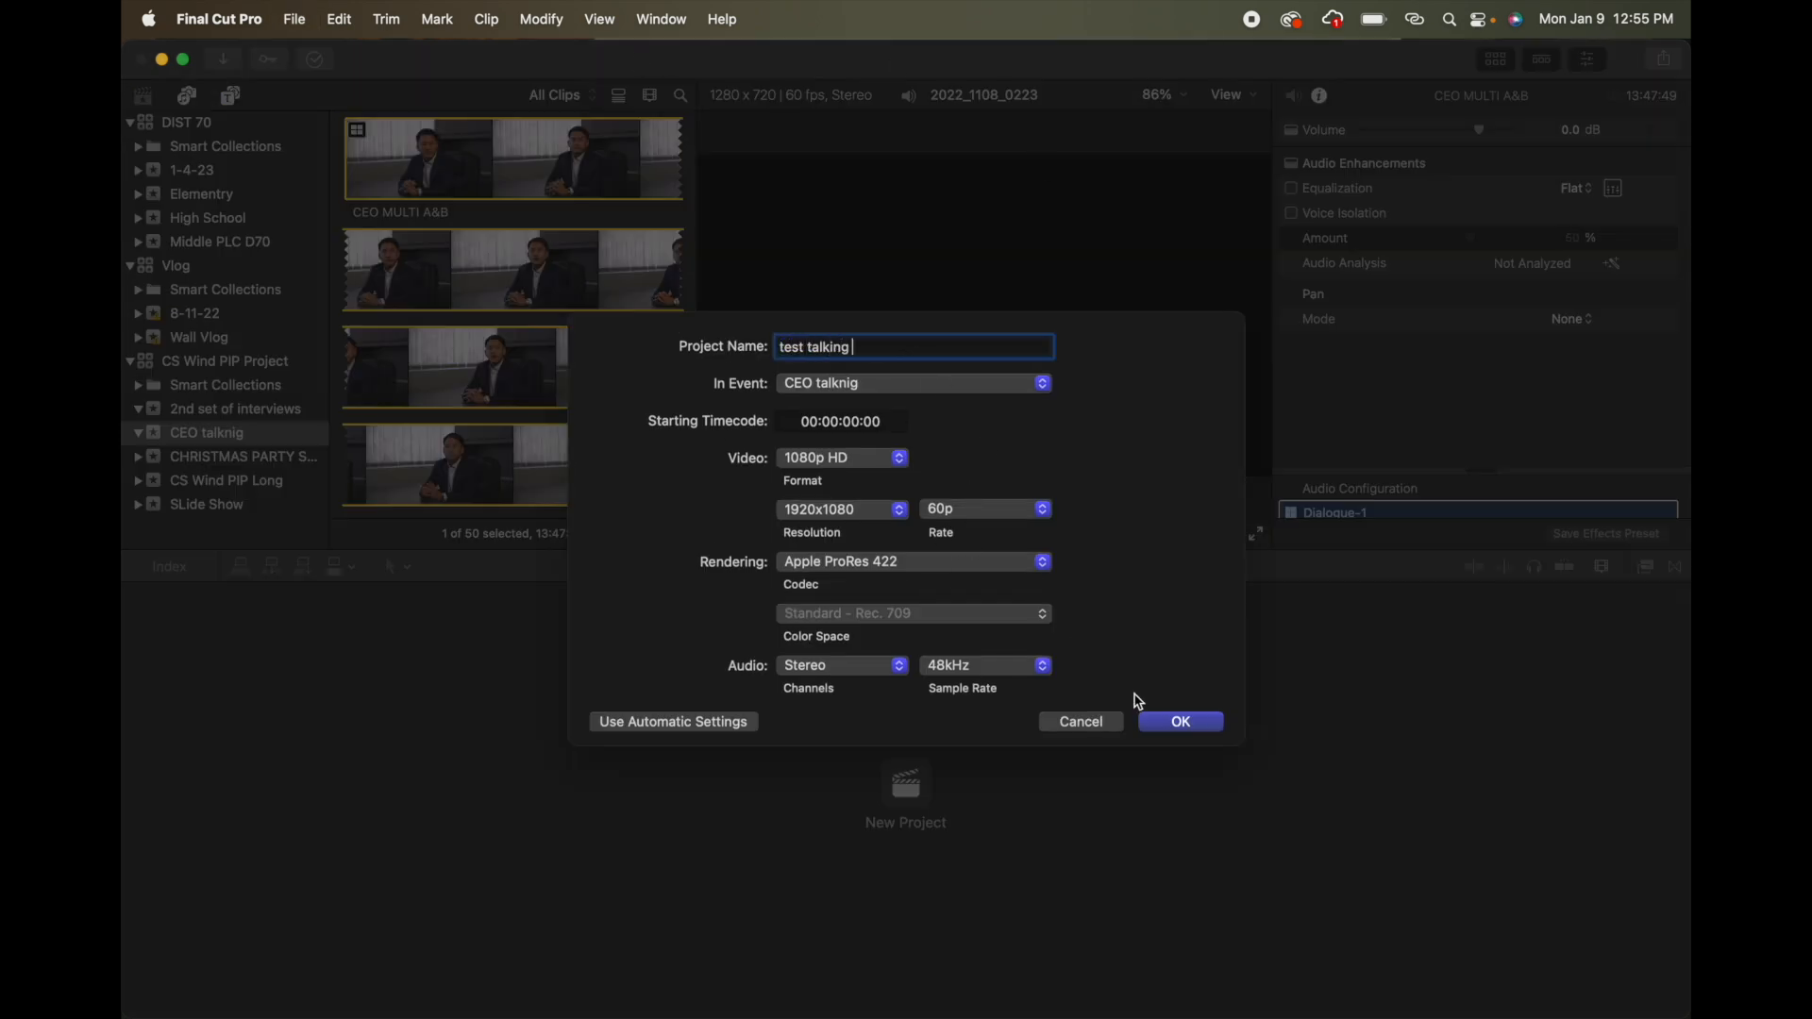
click(1178, 721)
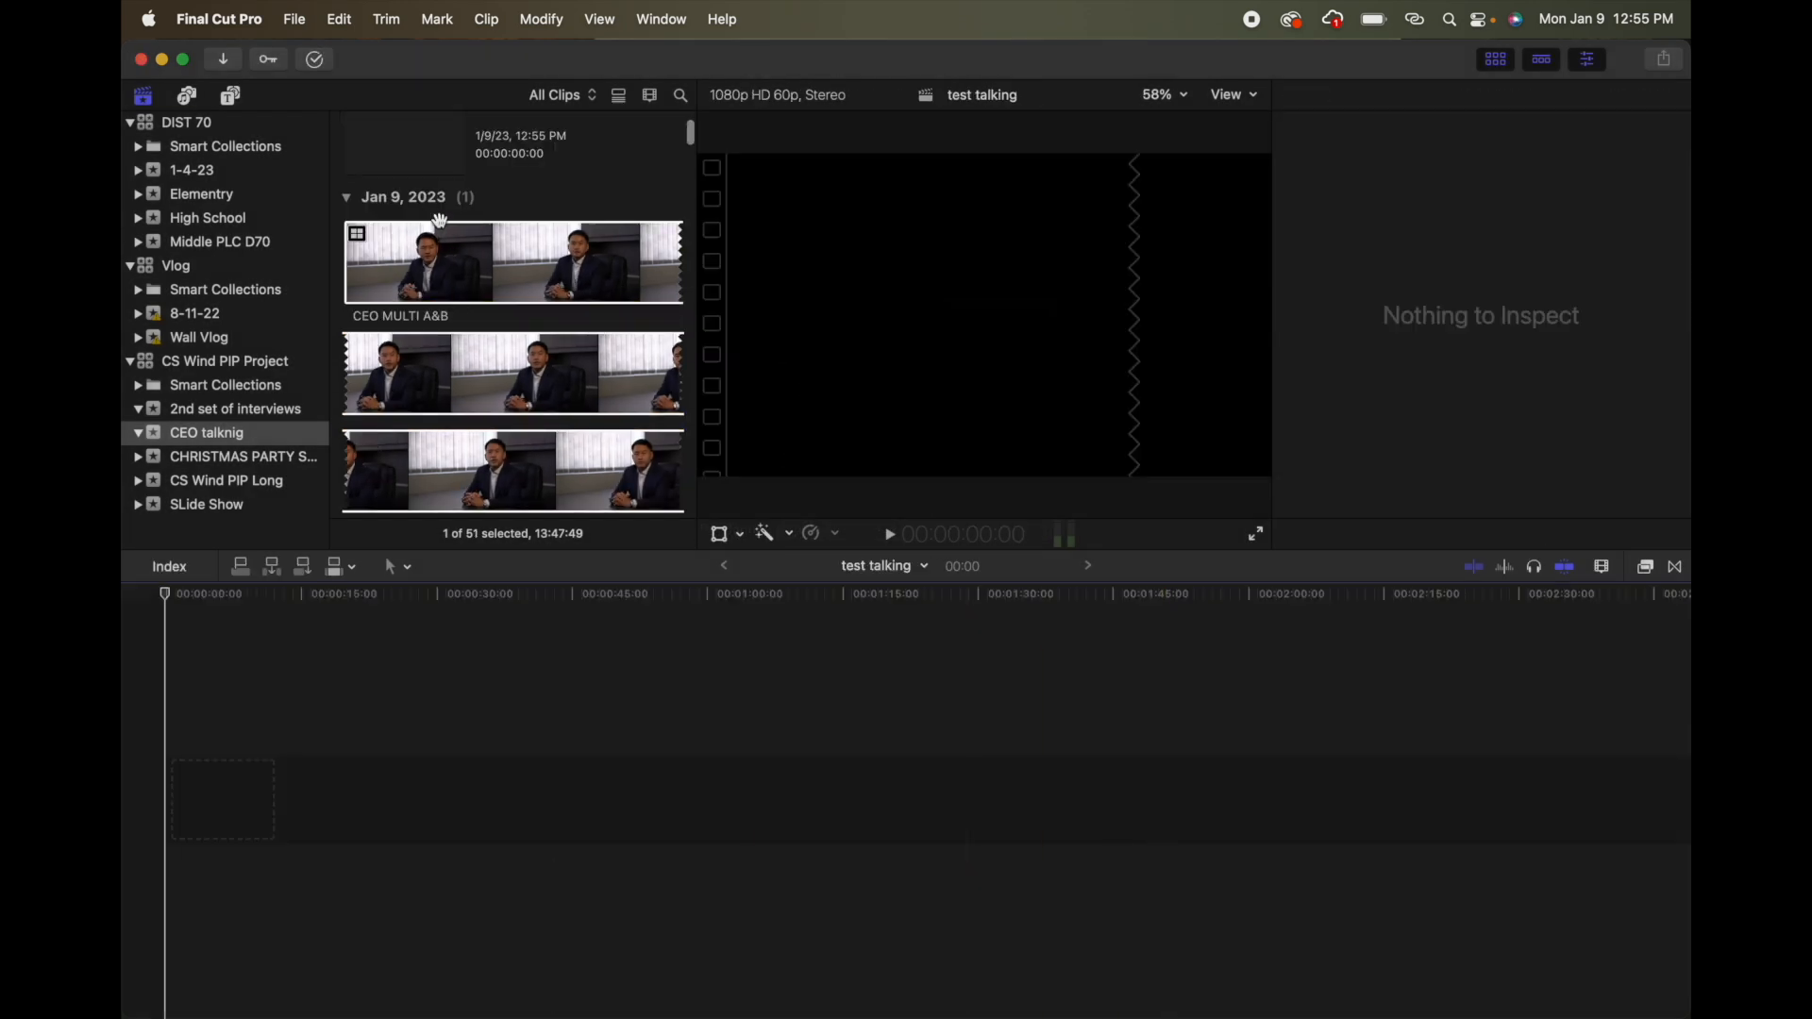
Add the CEO MULTI A&B multicam clip to the start of the test talking timeline
double_click(425, 141)
click(444, 250)
drag(464, 262, 250, 722)
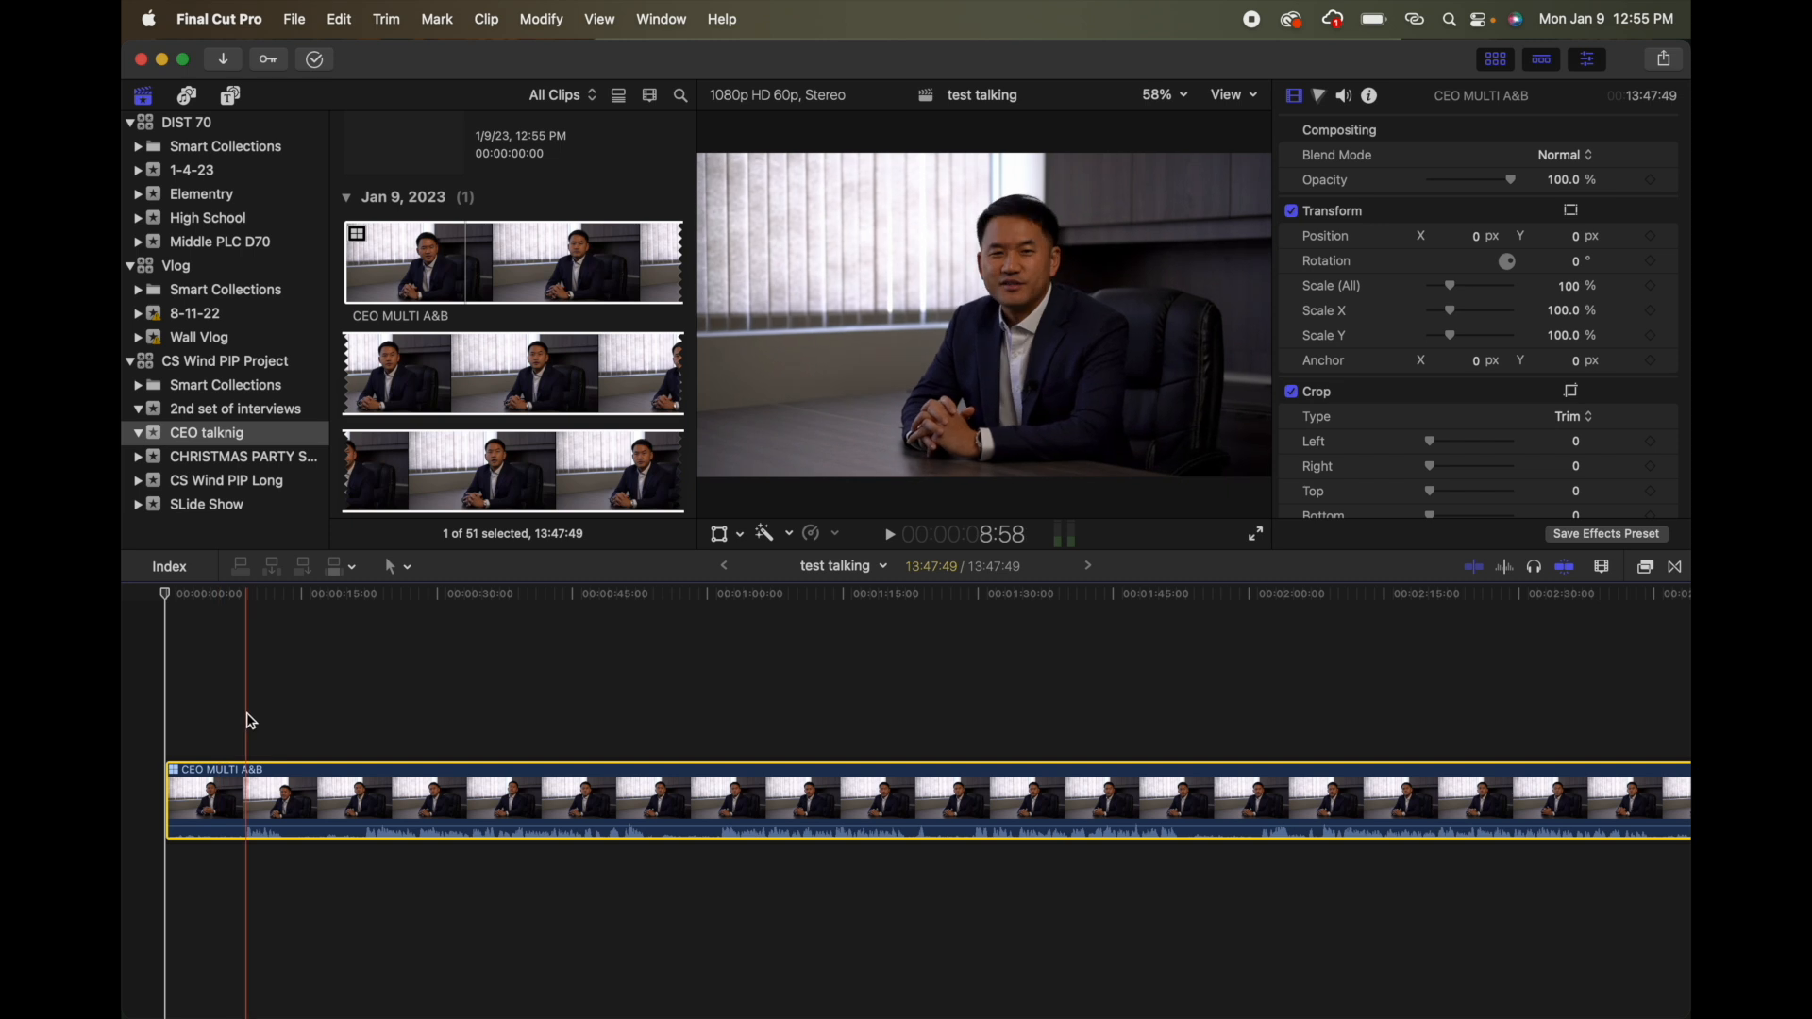
Show the camera angles beside the viewer and play the multicam clip briefly from 1:01:07
key(super+shift+7)
key(super+shift+7)
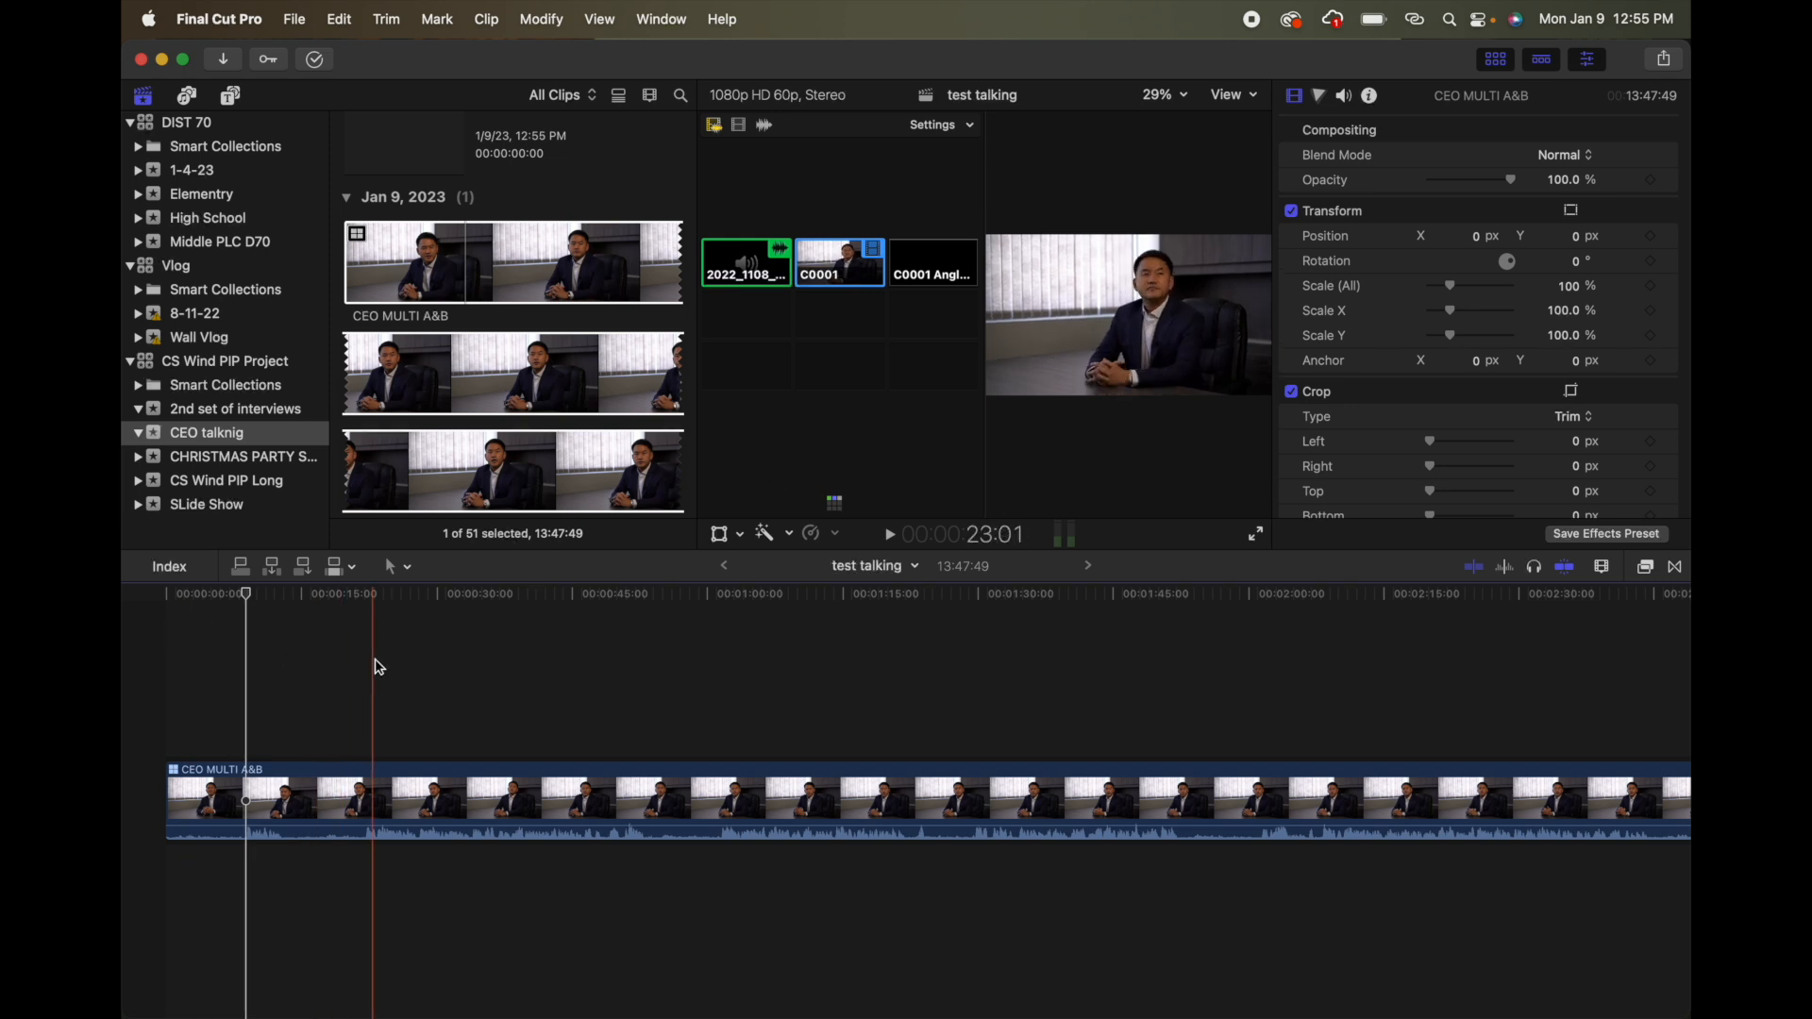
click(721, 688)
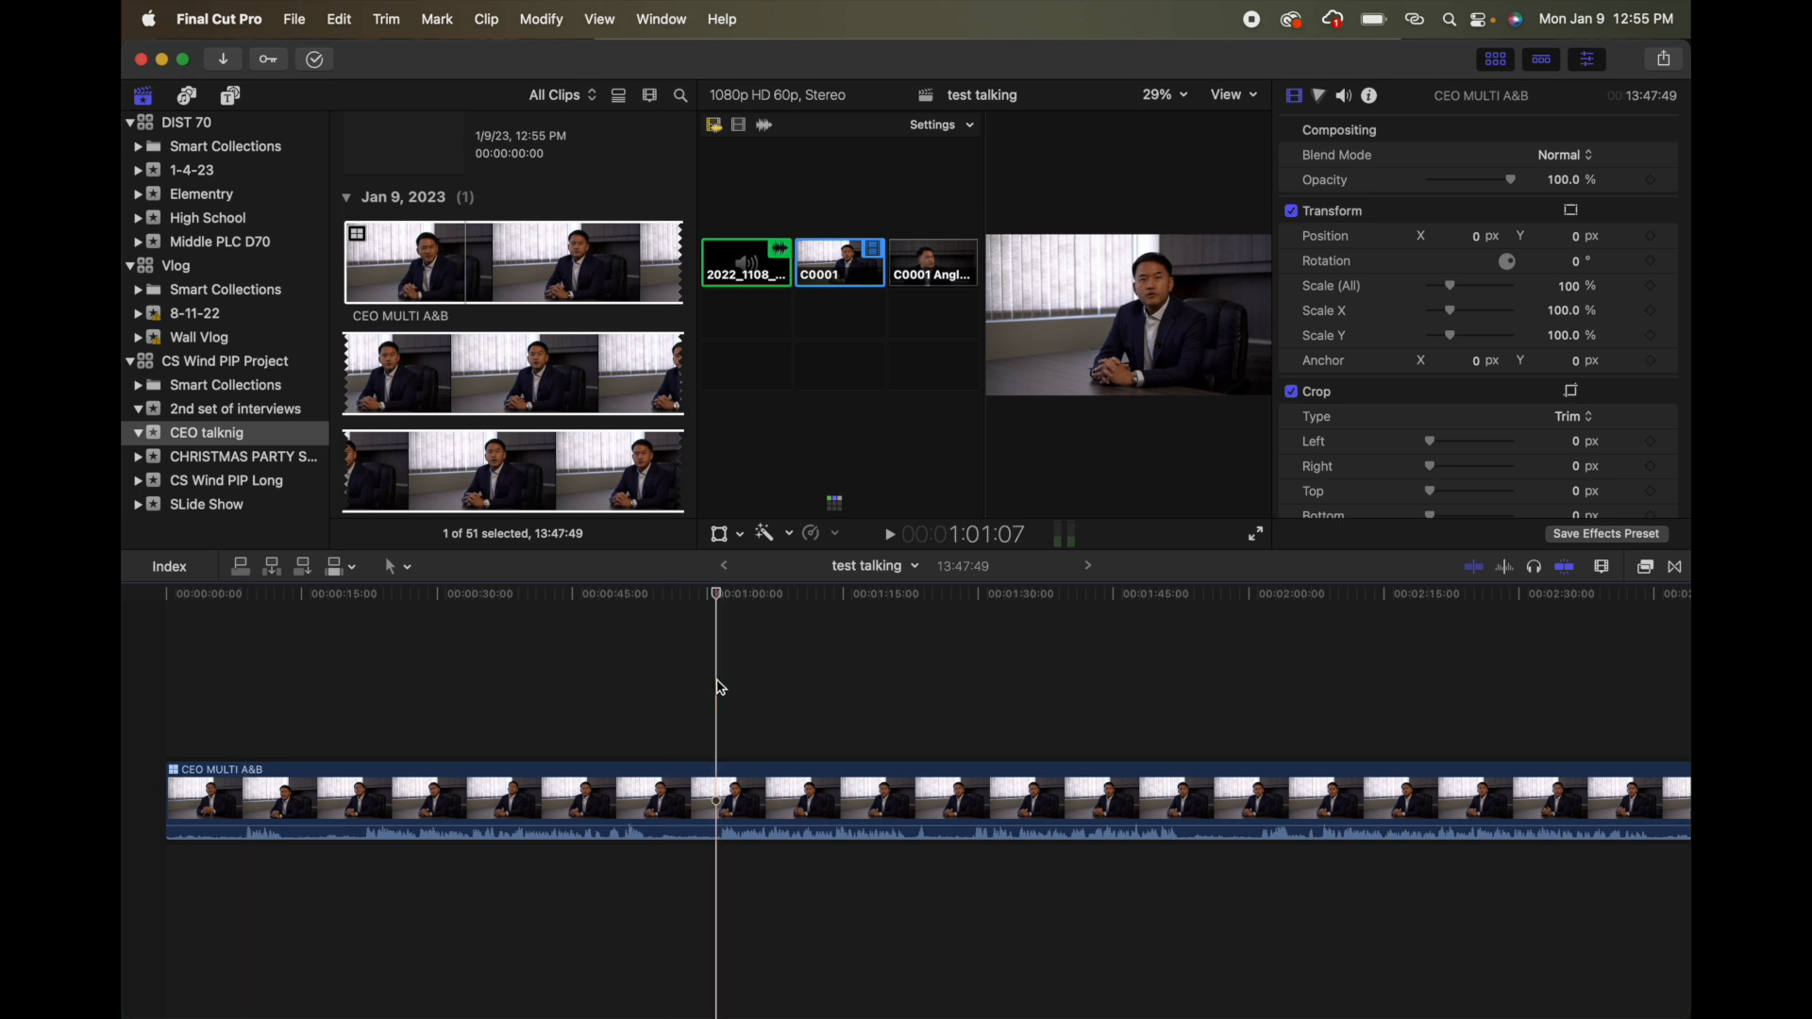
key(space)
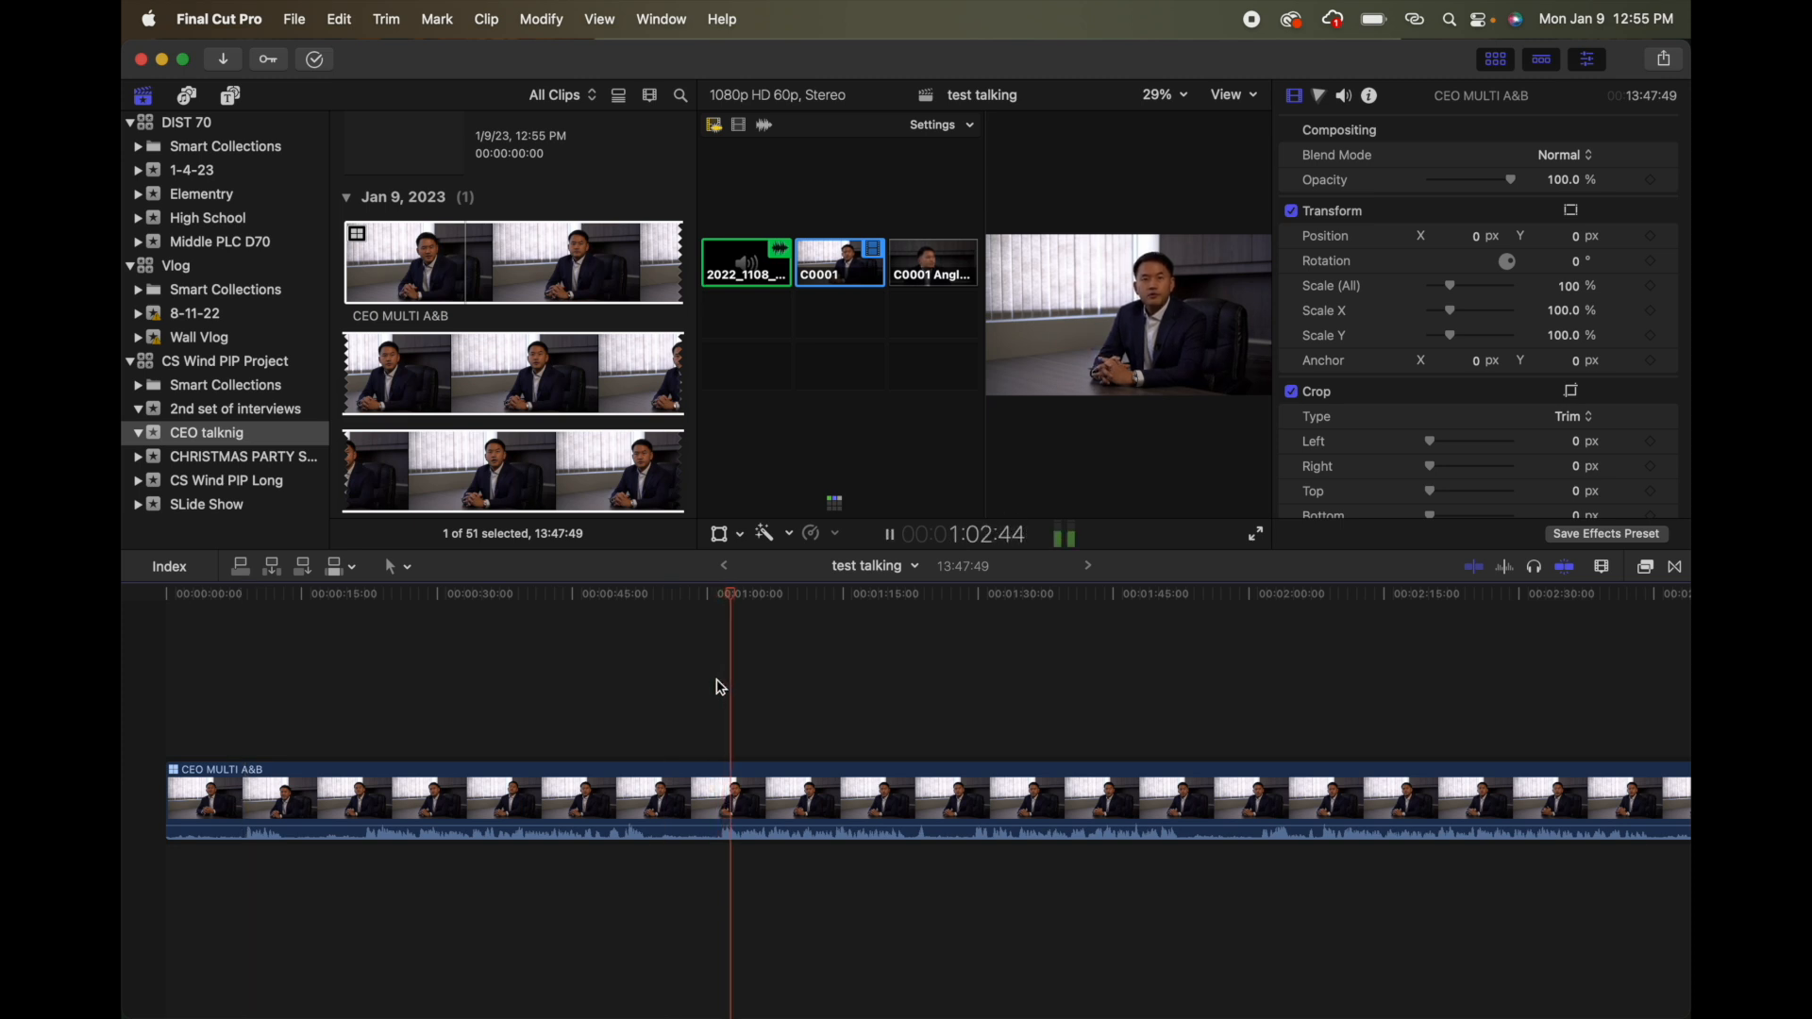
key(space)
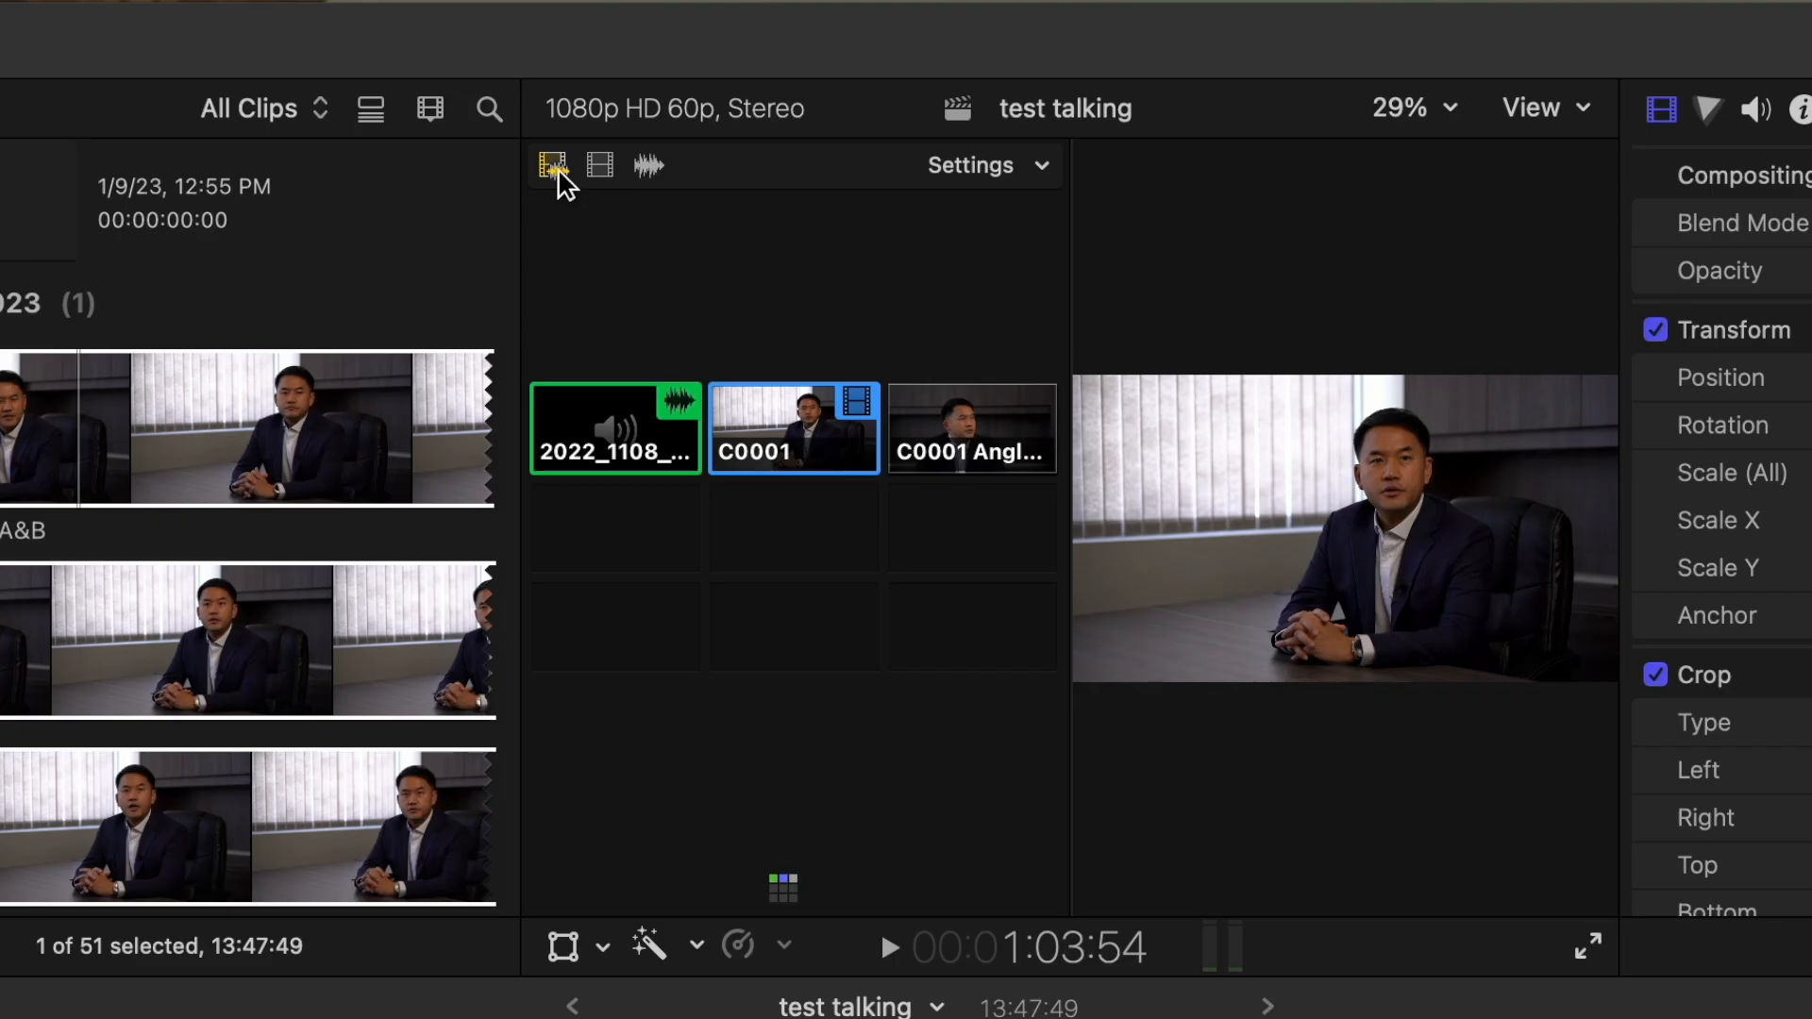
Limit angle switching to audio only and cut the multicam clip at 1:00:12 to the 2022_1108 audio angle
click(600, 168)
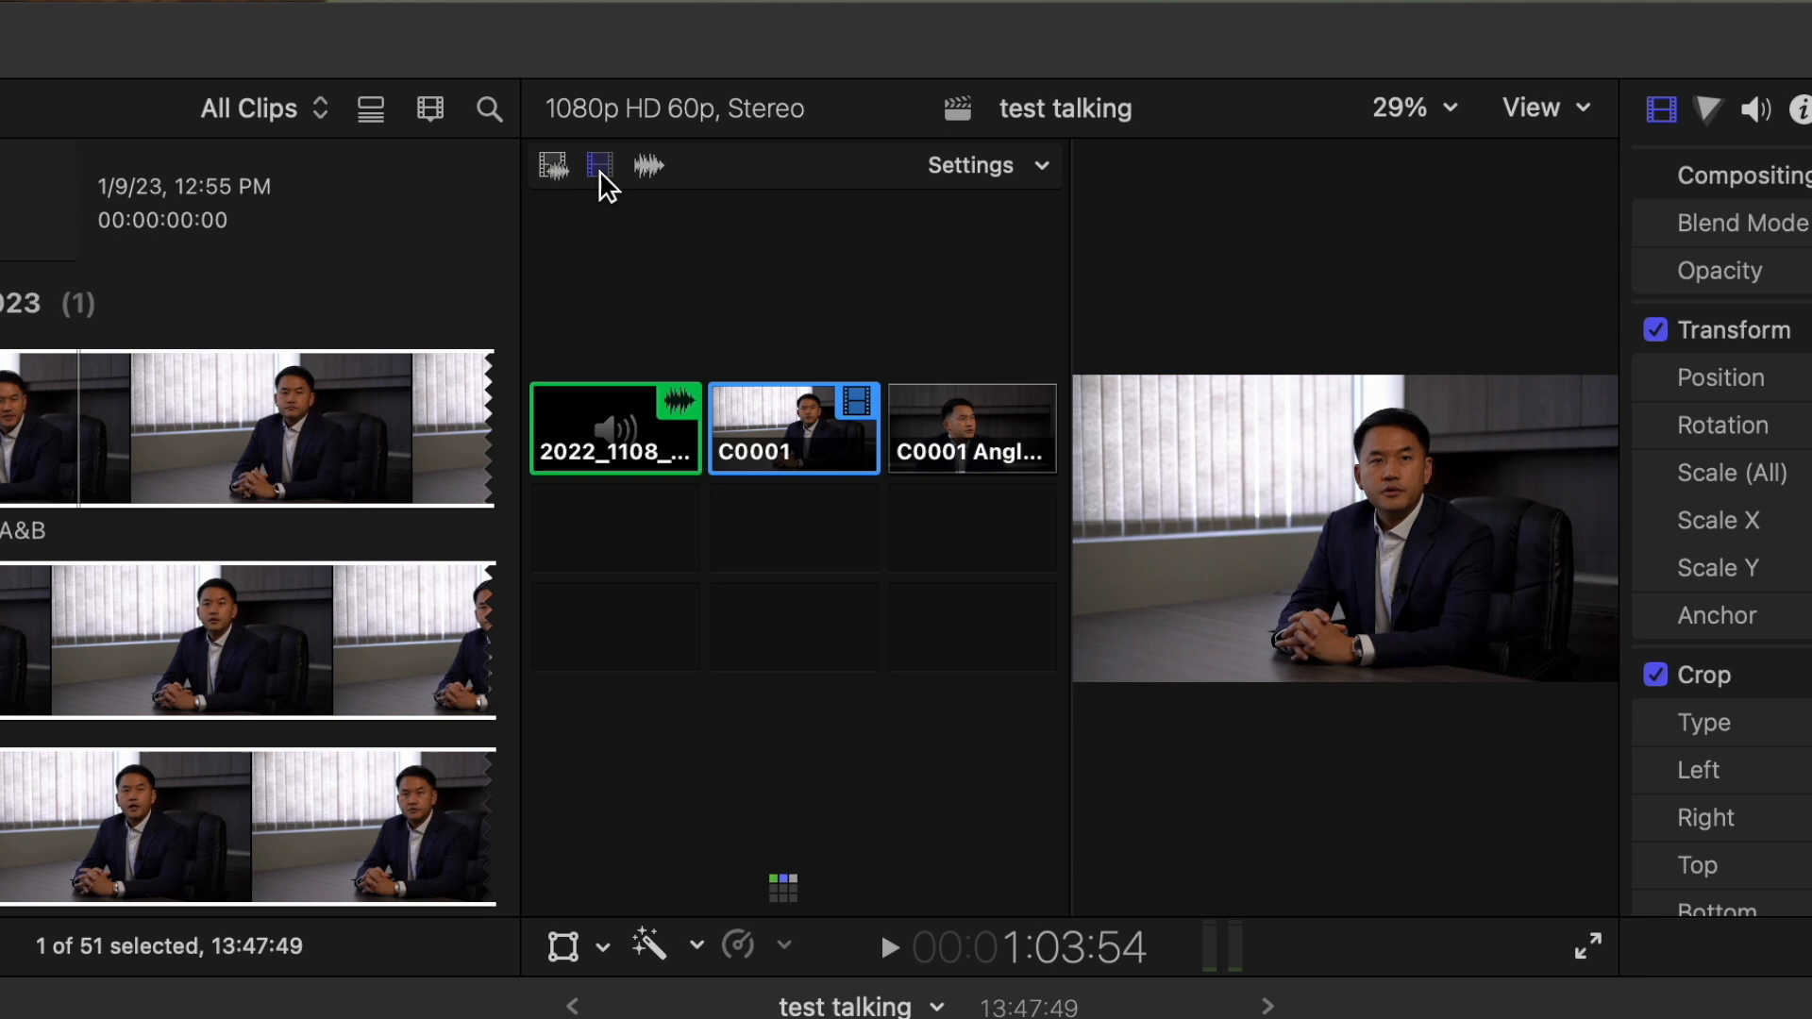
click(649, 168)
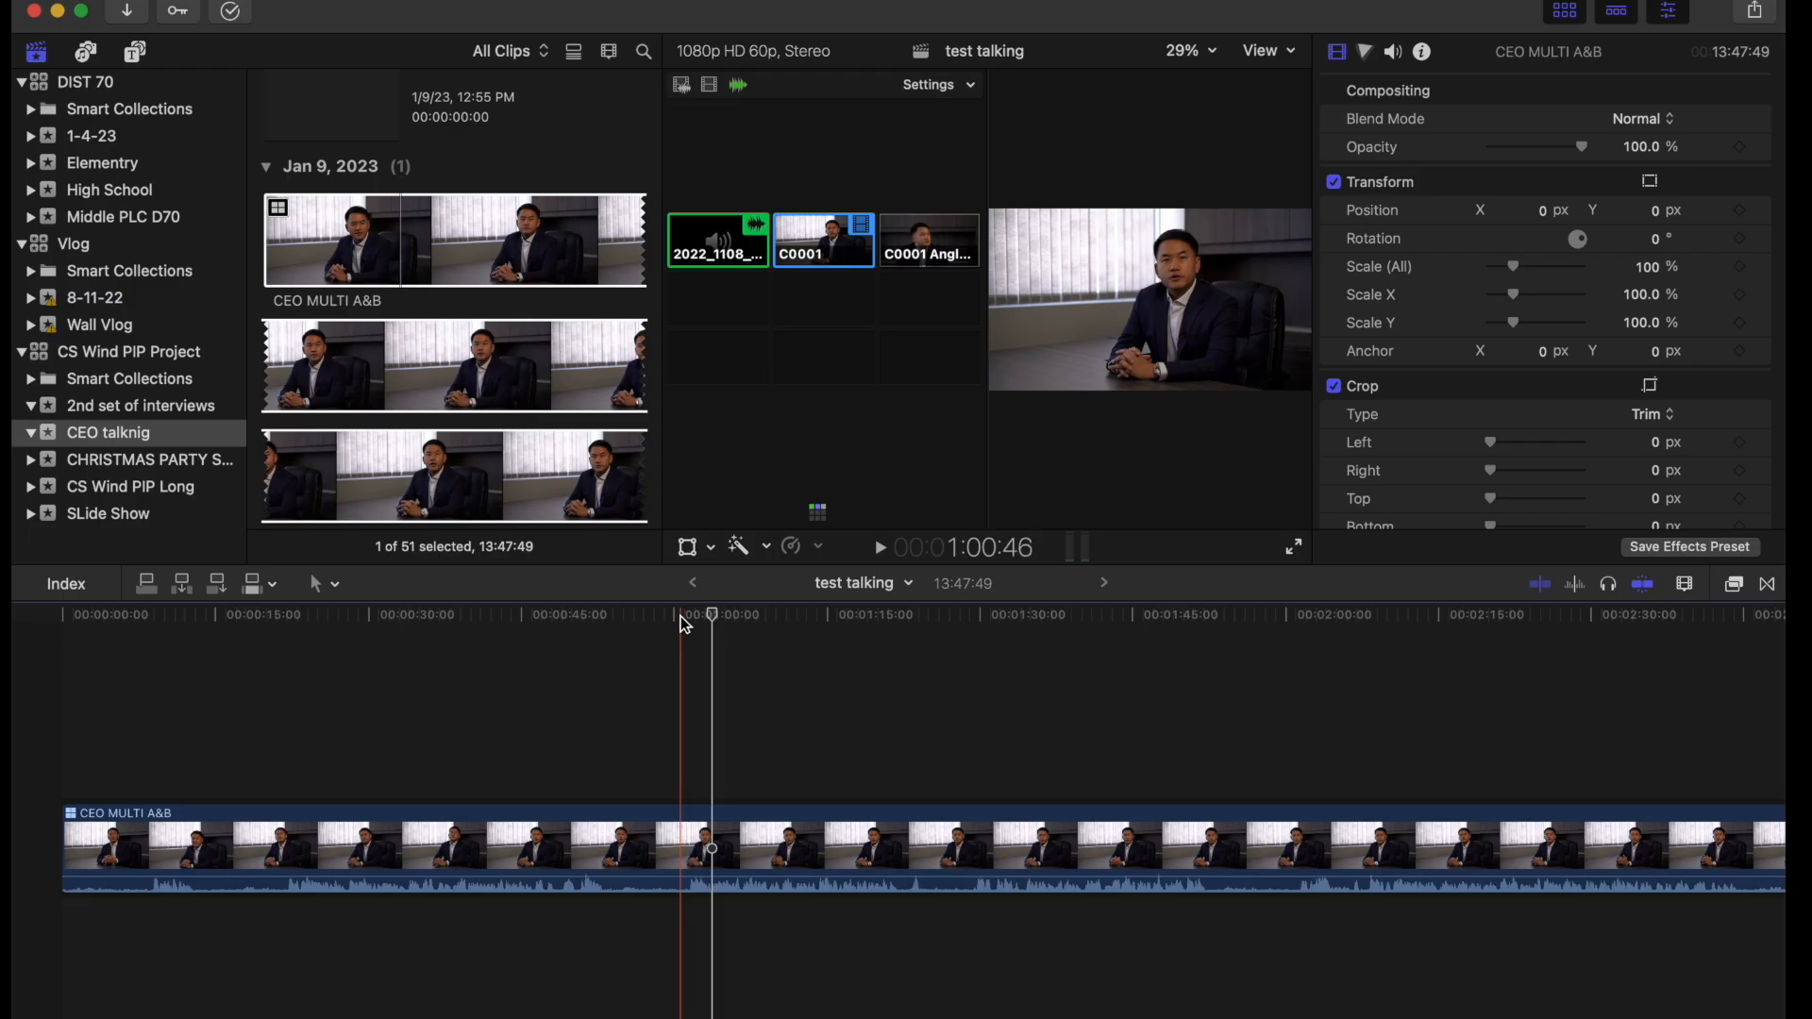
click(676, 614)
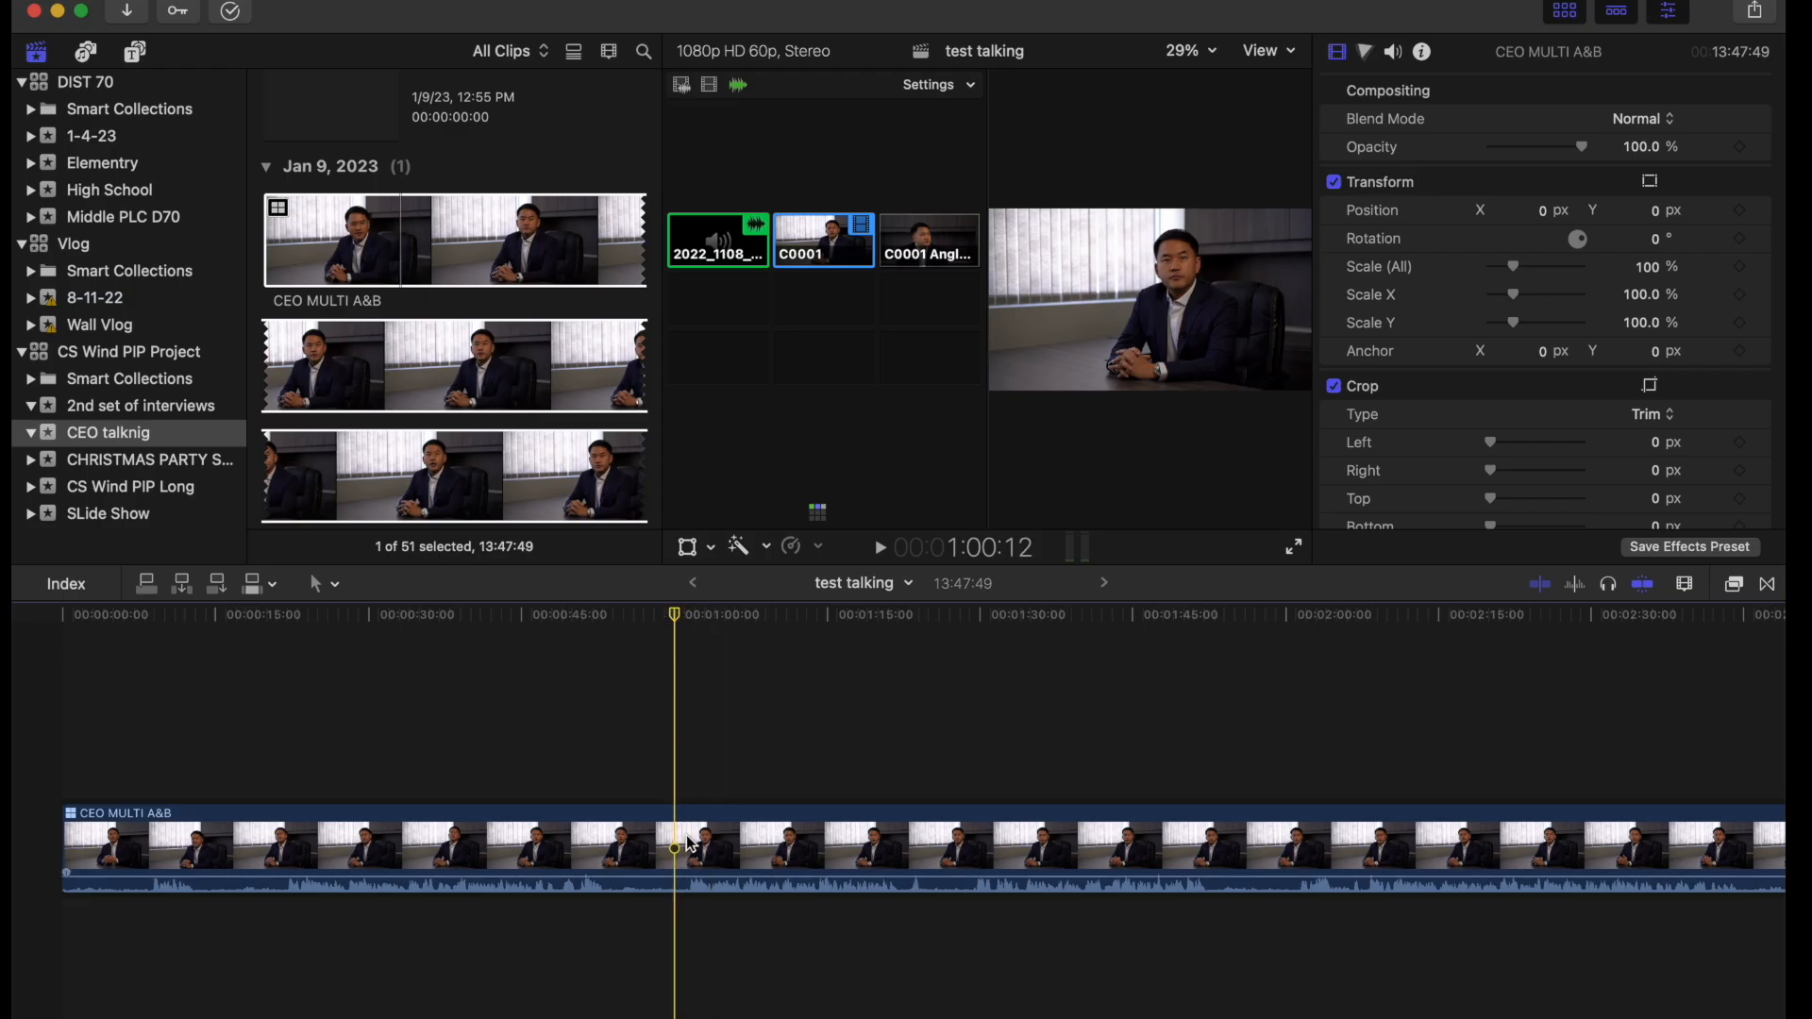
click(723, 244)
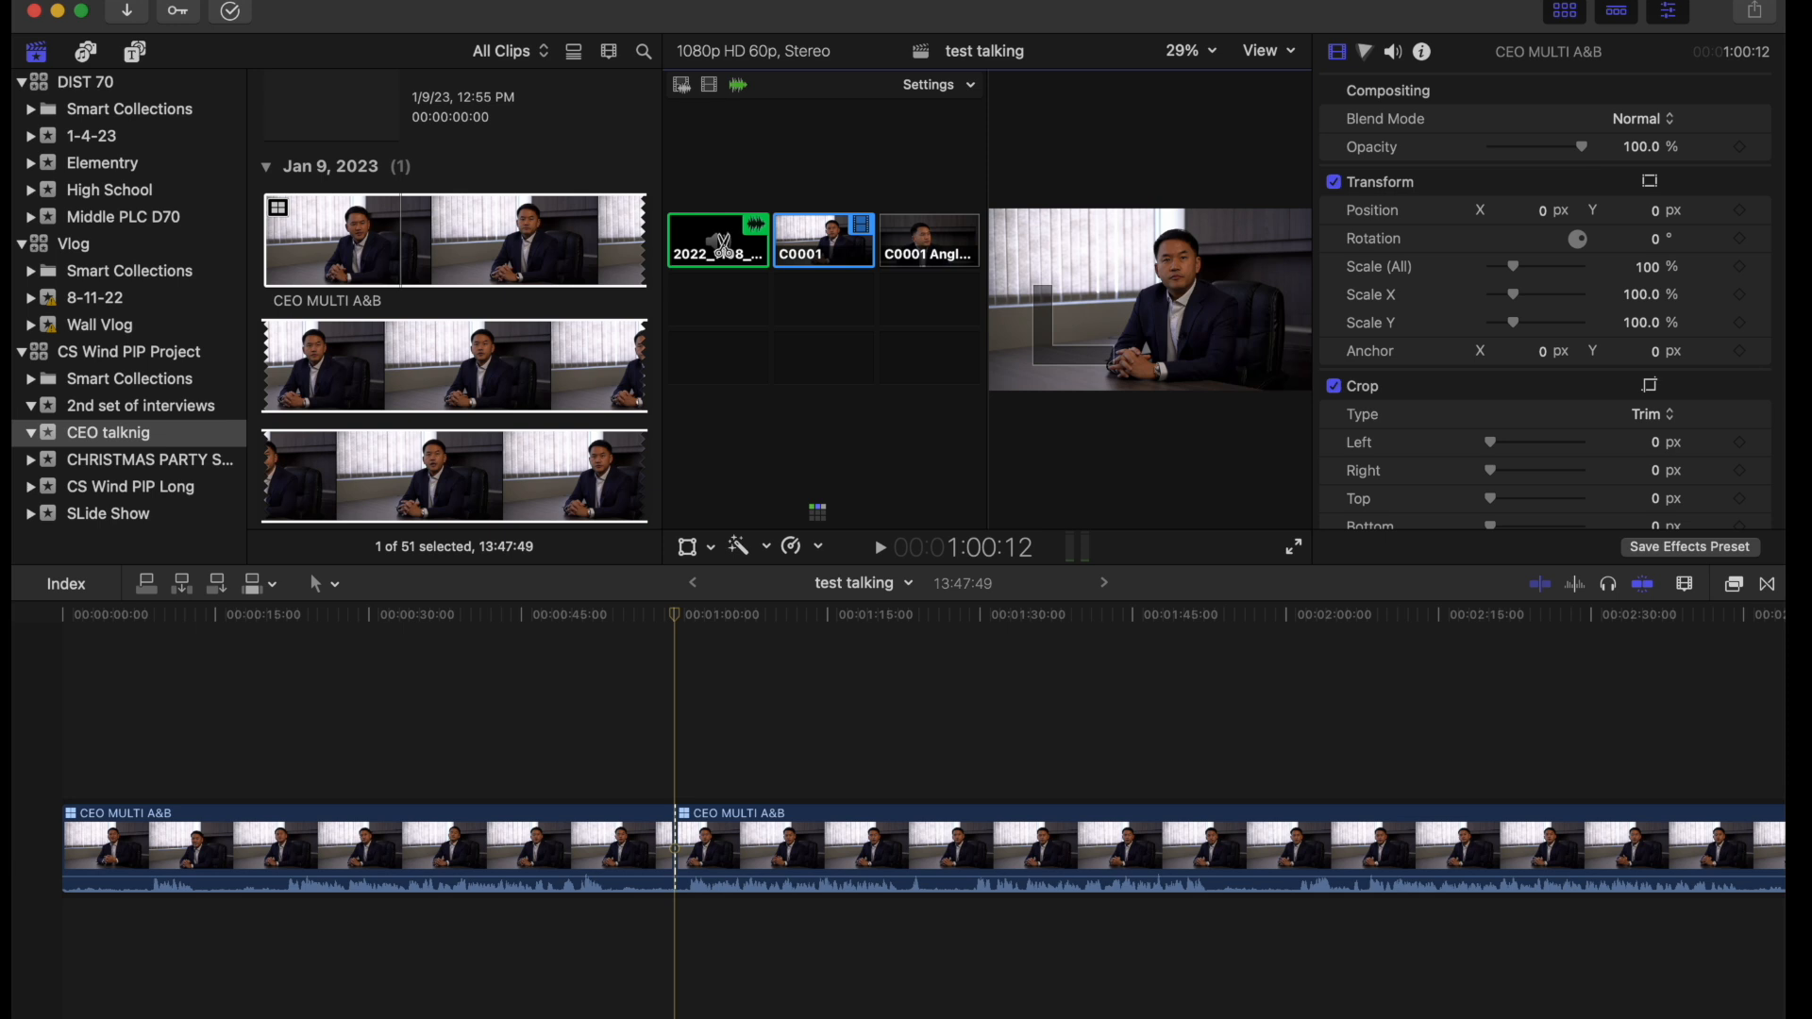
Switch only the video of the section starting at 1:00:12 to the second C0001 angle with the dark background
scroll(615, 853, up, 10)
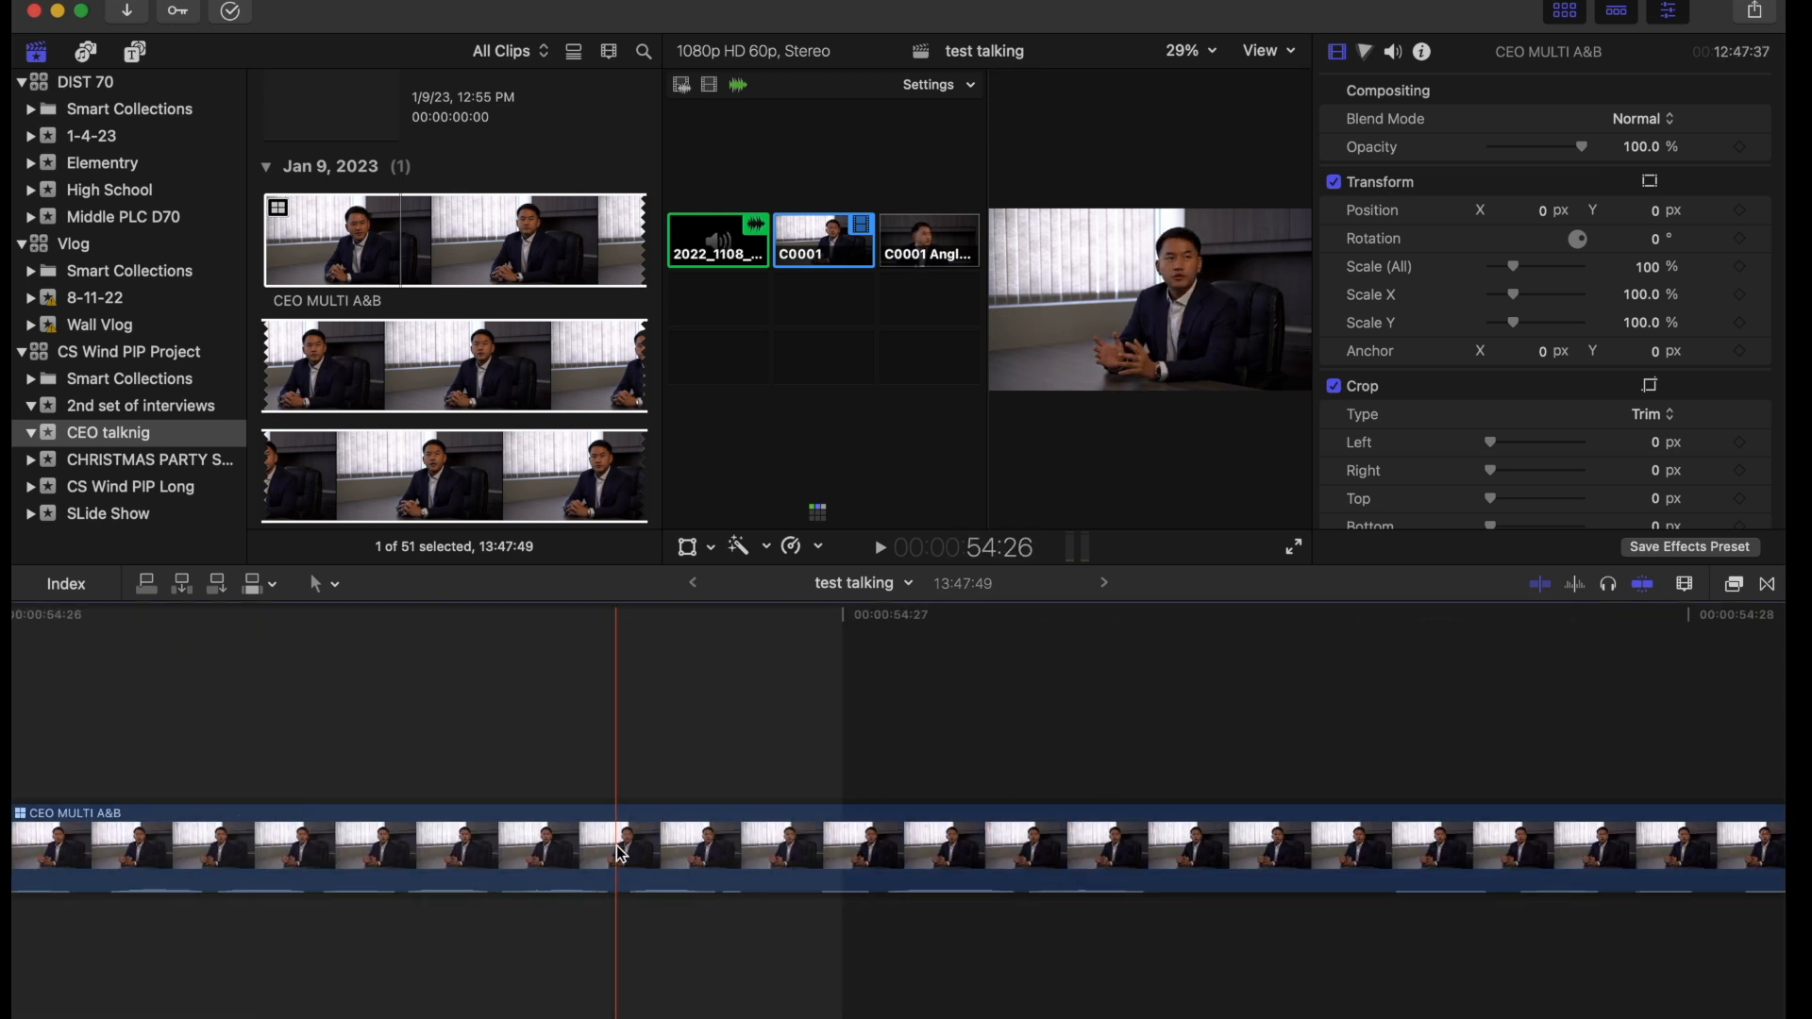
scroll(620, 854, down, 10)
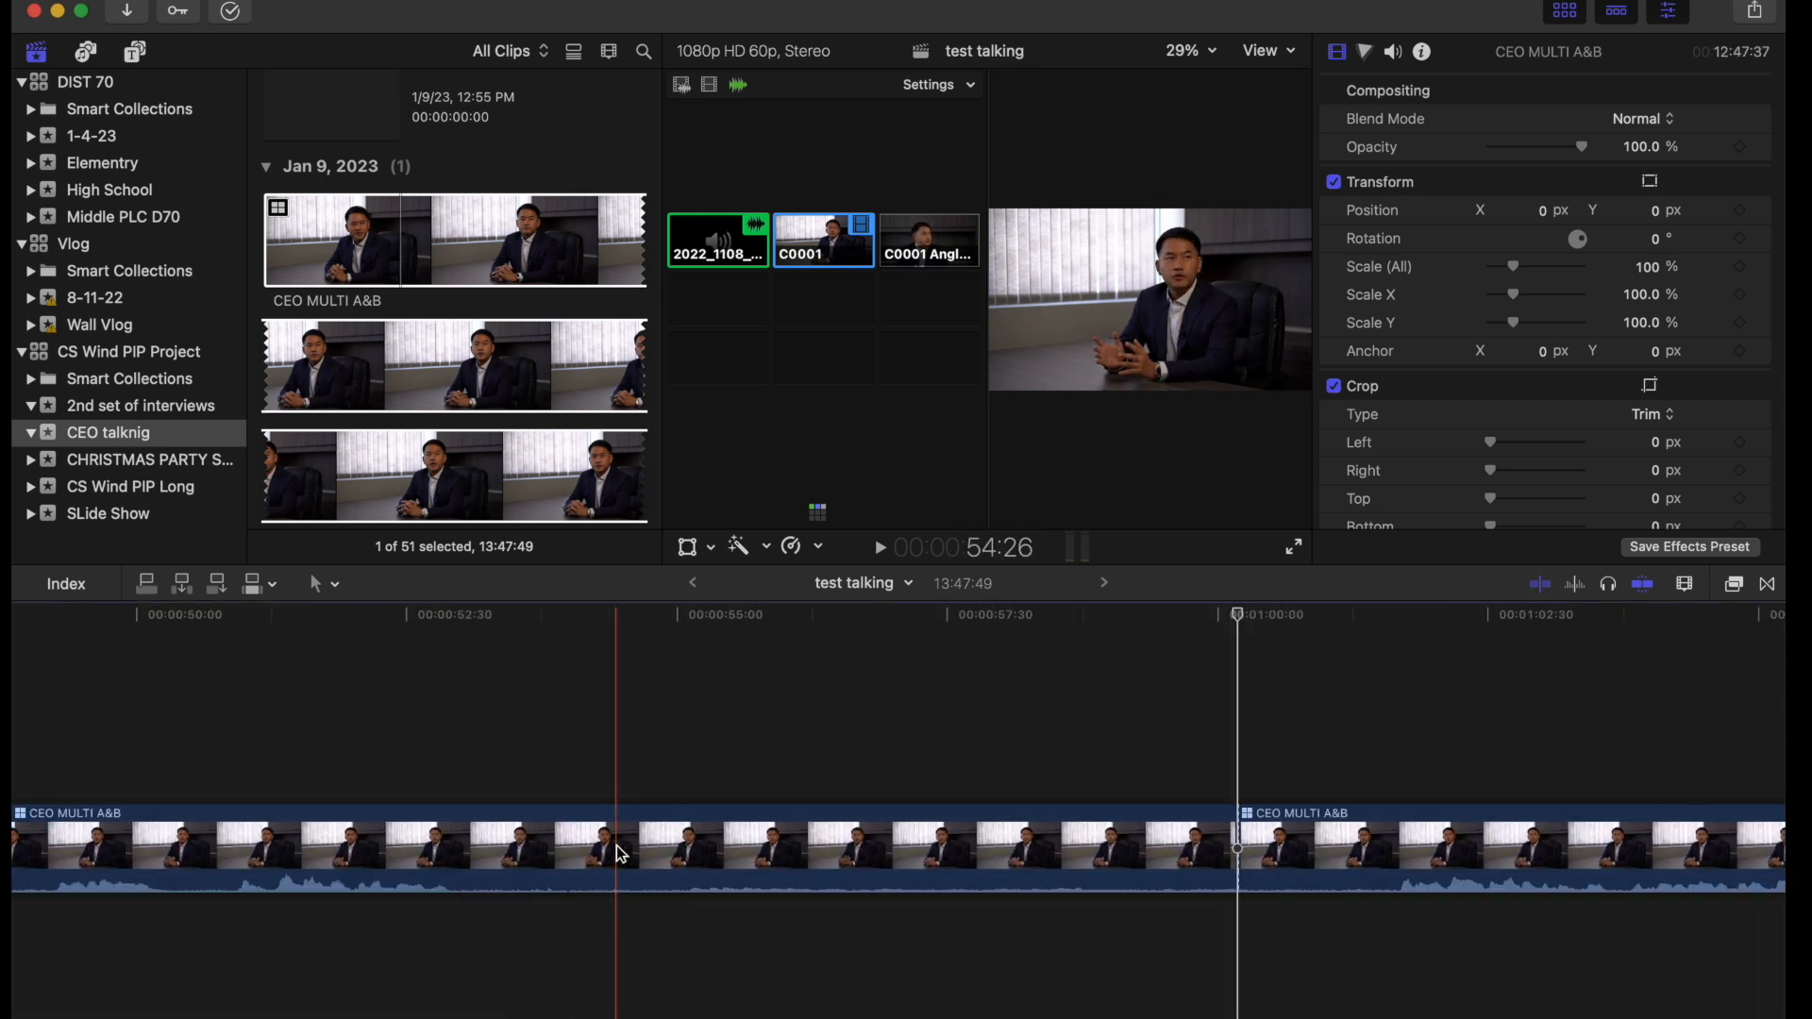
scroll(620, 854, down, 5)
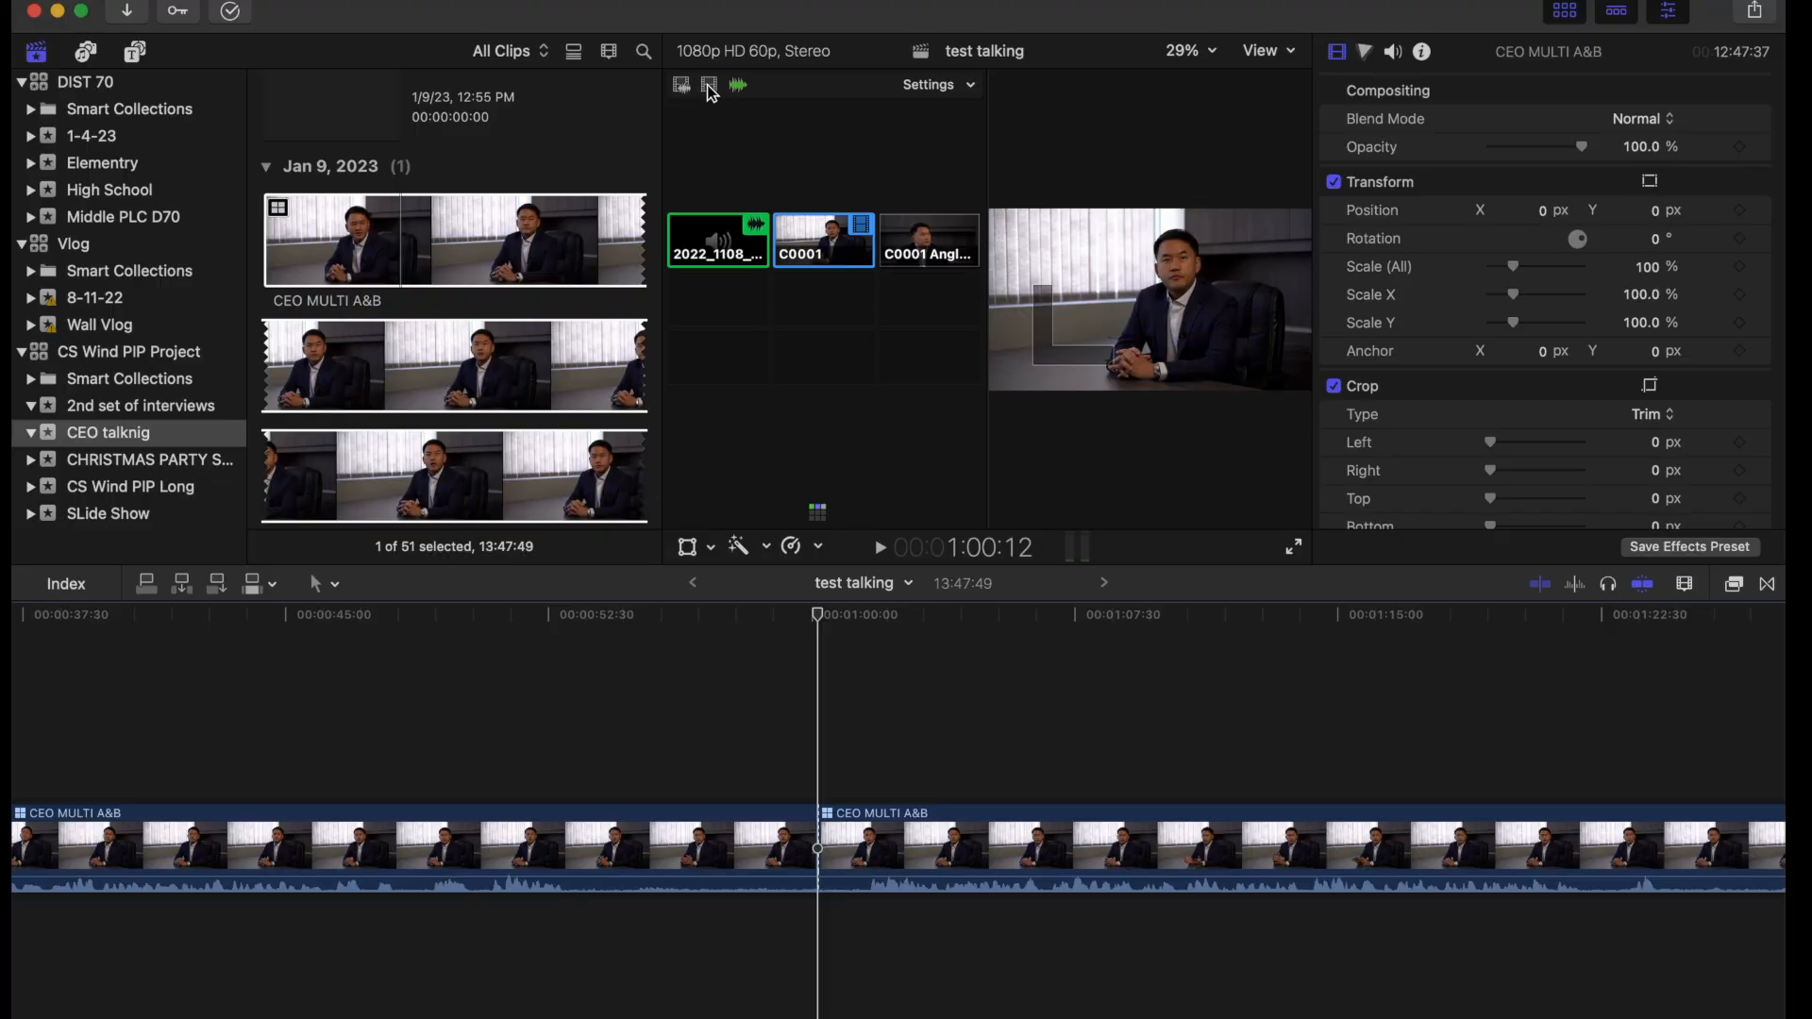
click(929, 247)
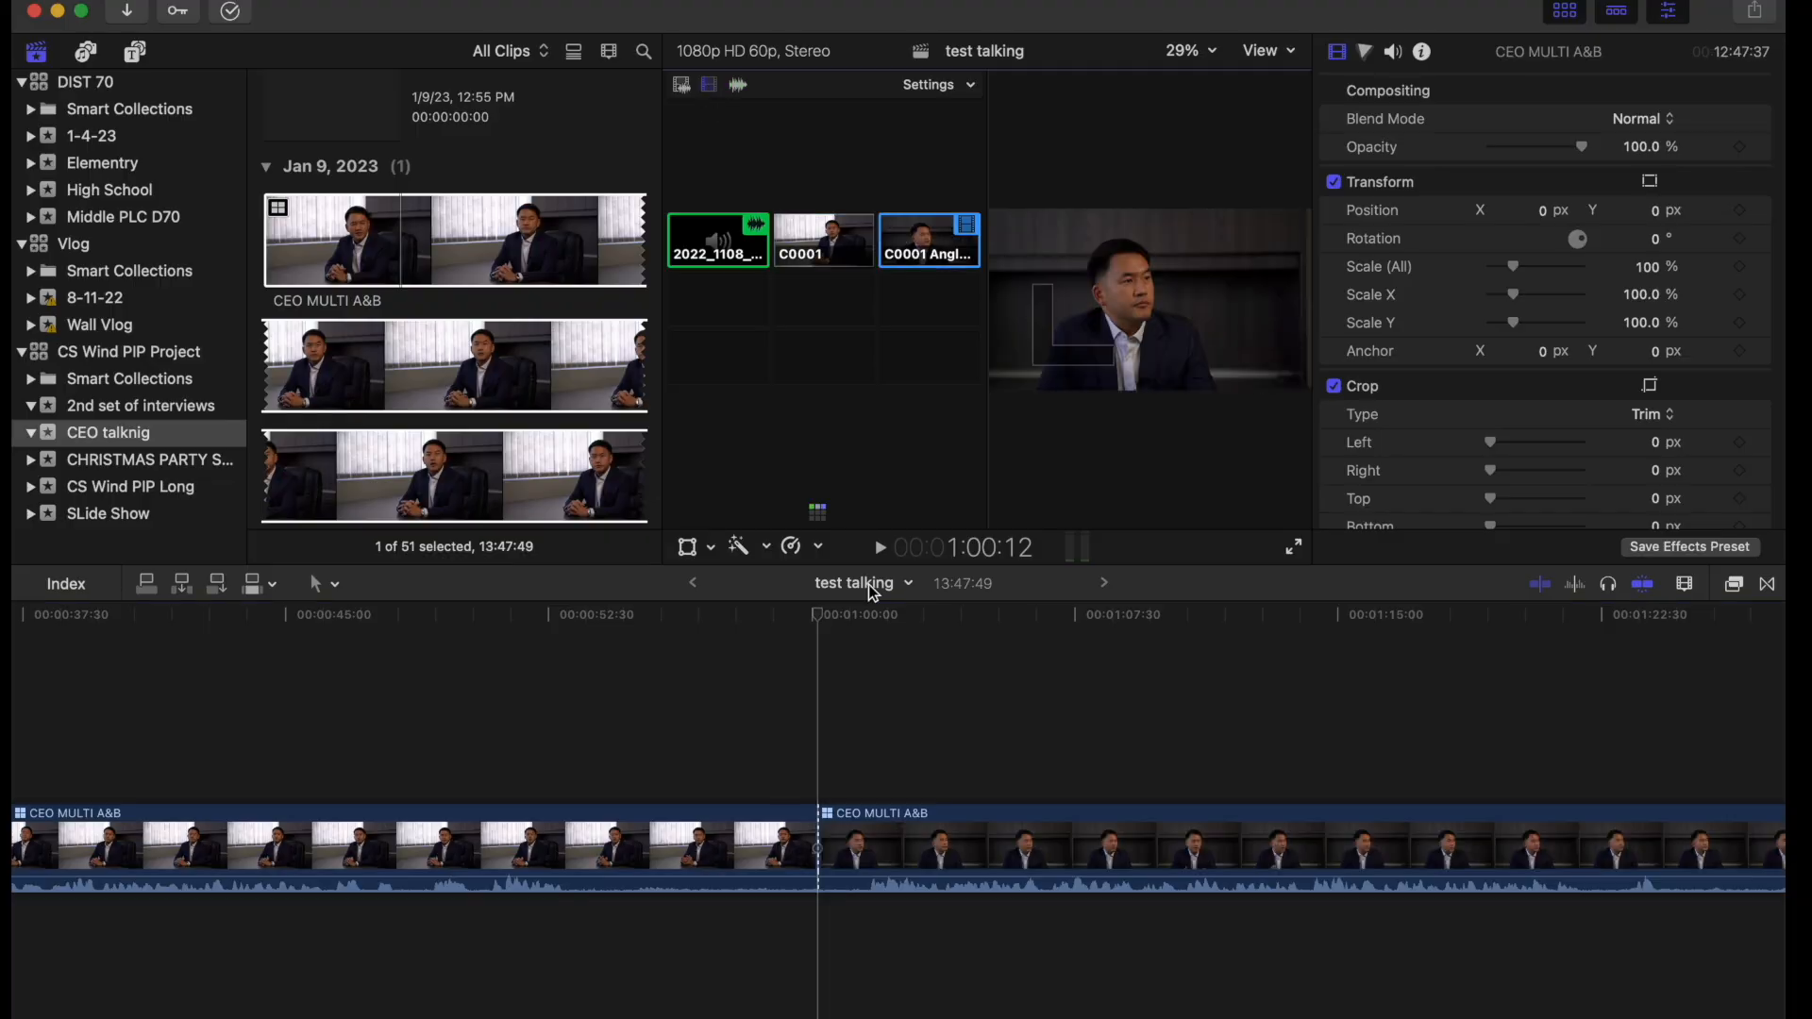
Play through the new section with the sound turned up, cut the video back to C0001 at 1:06:38, and preview the result
key(space)
key(XF86AudioRaiseVolume)
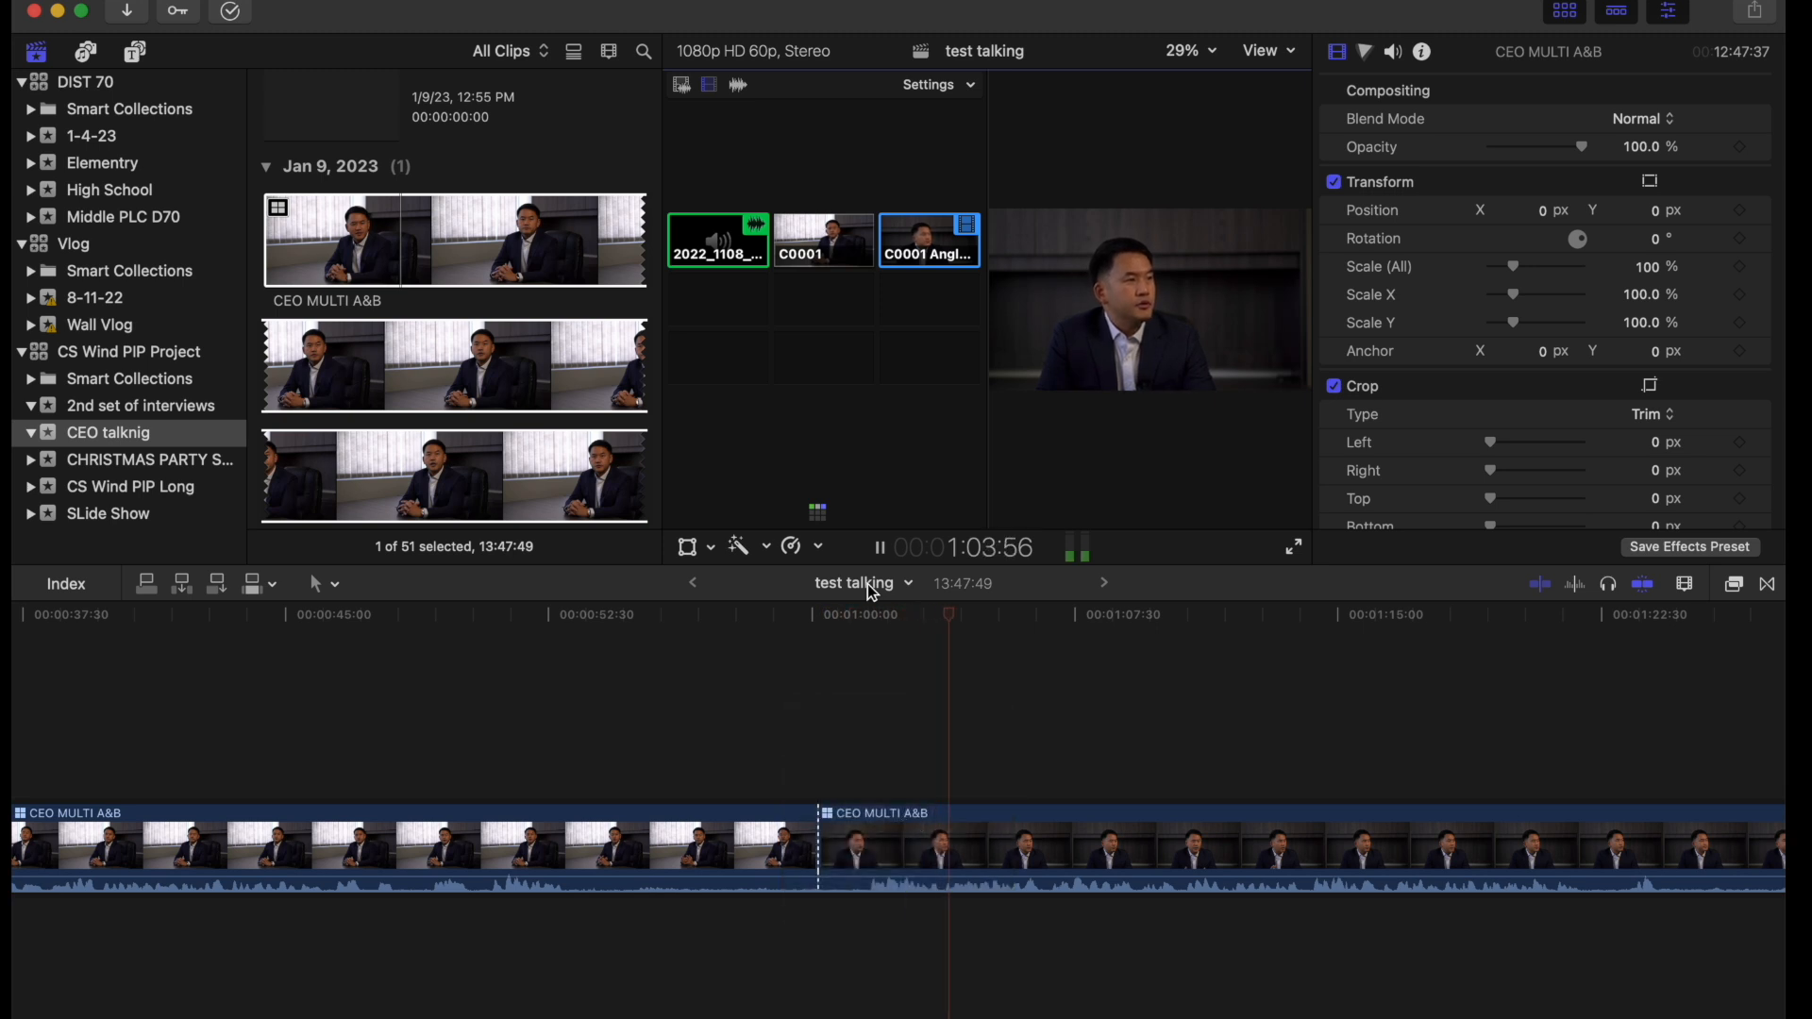
key(XF86AudioRaiseVolume)
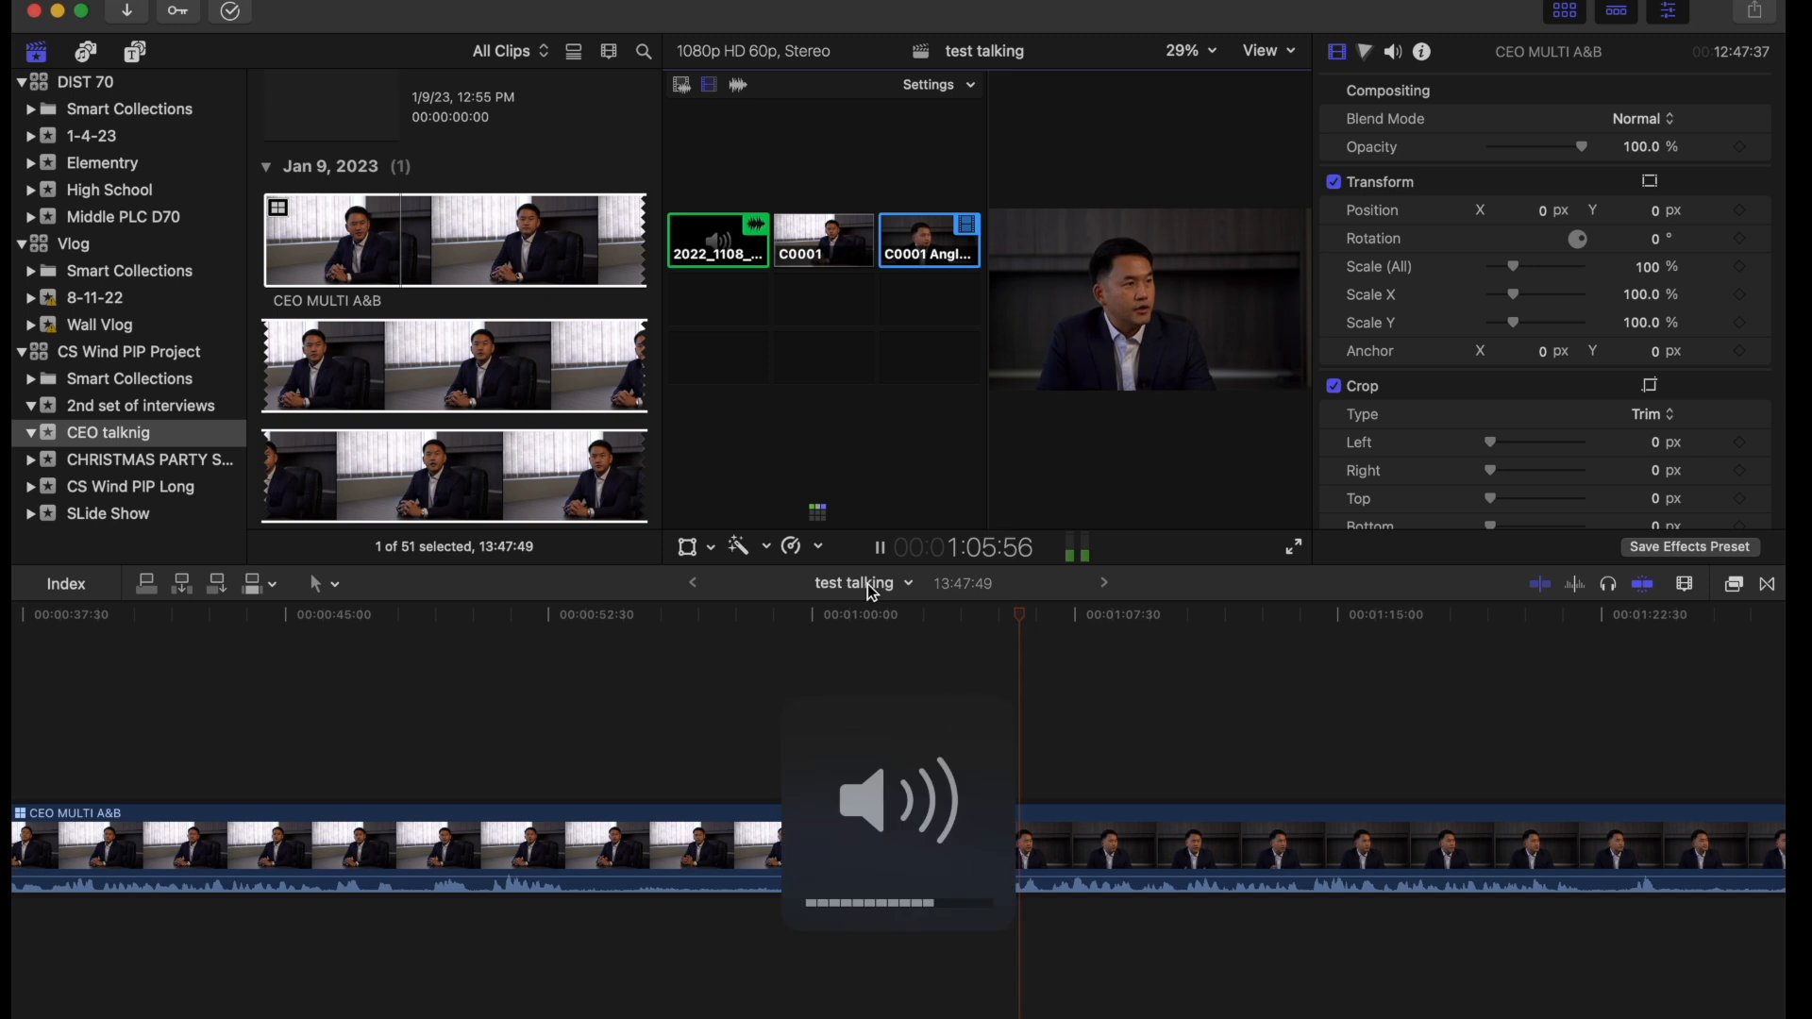
key(space)
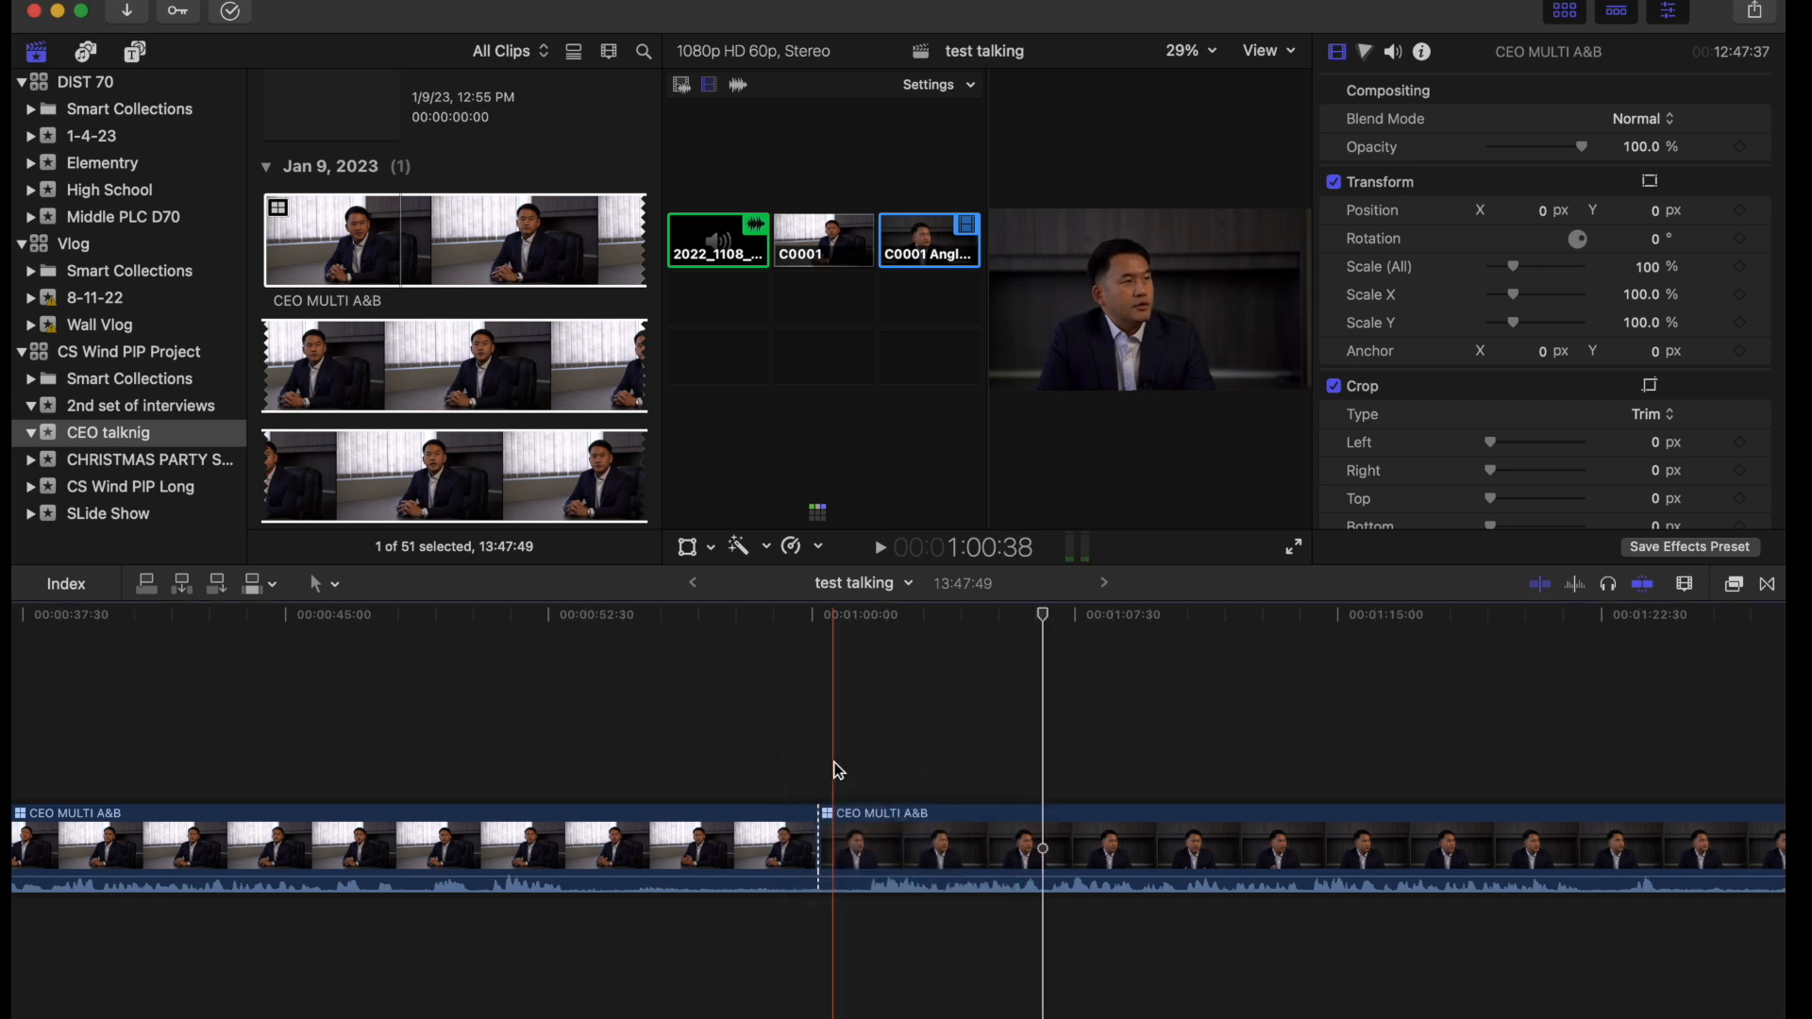
click(842, 251)
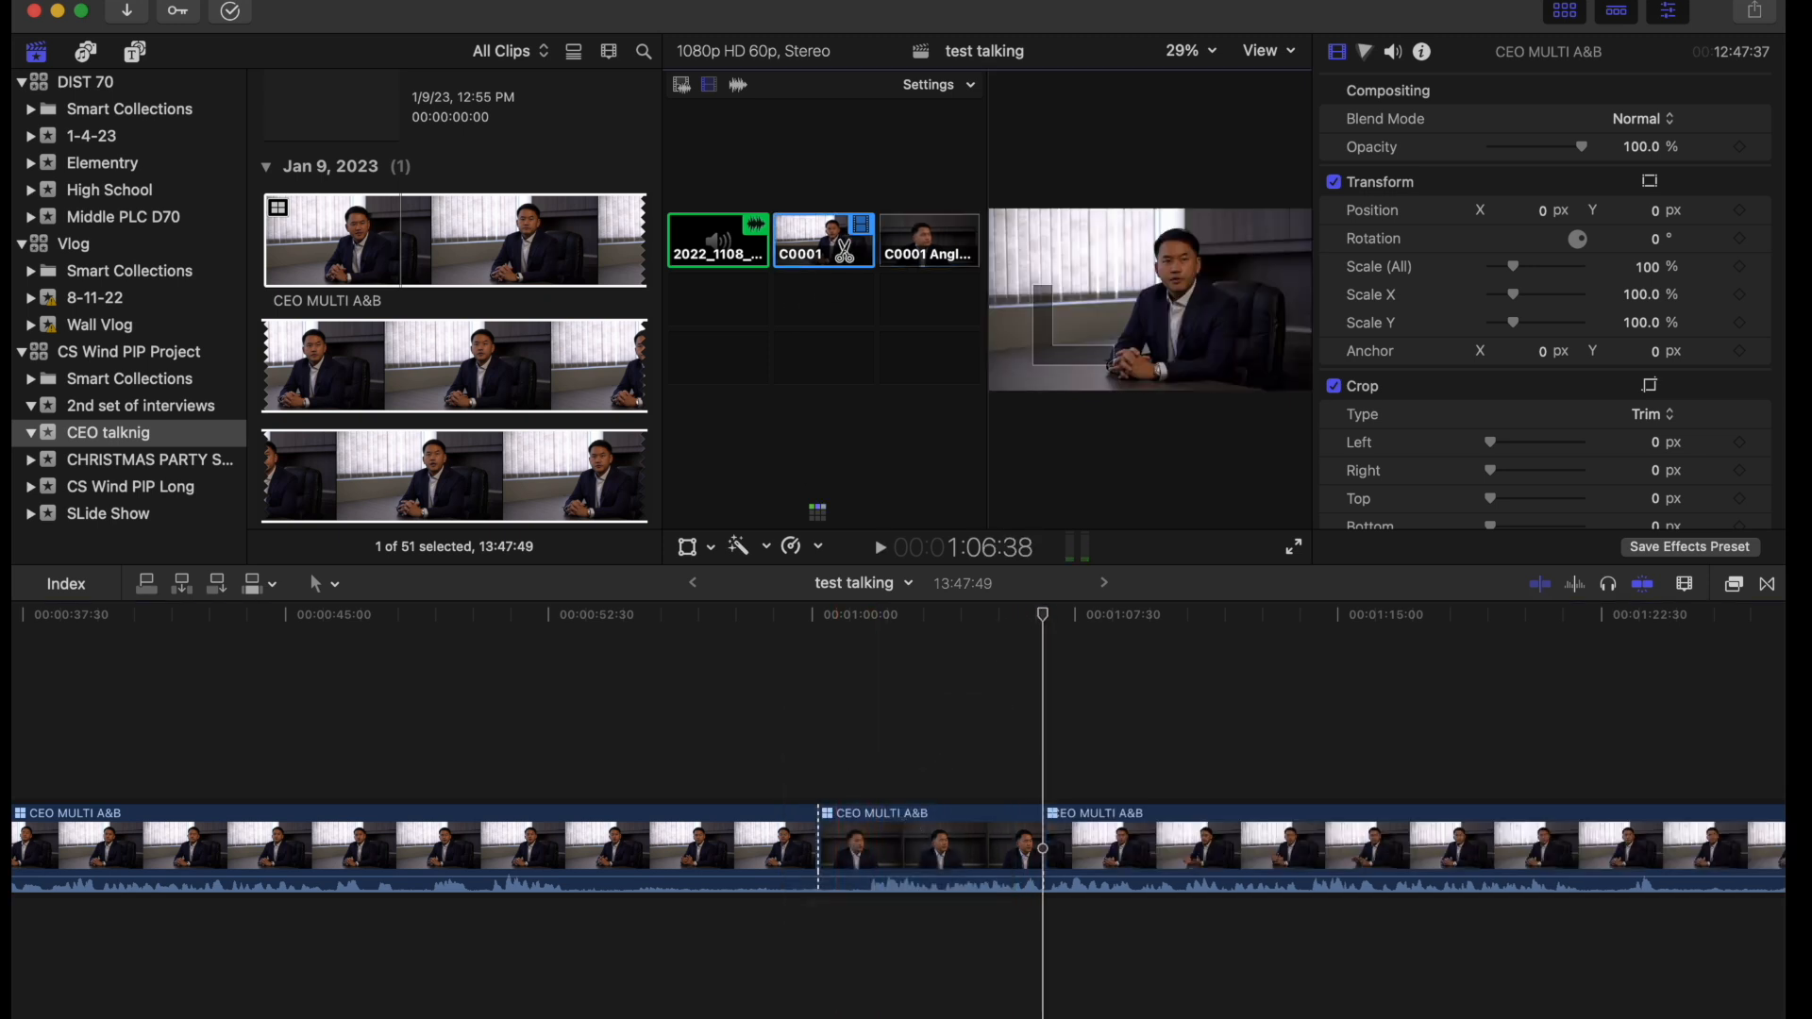
key(space)
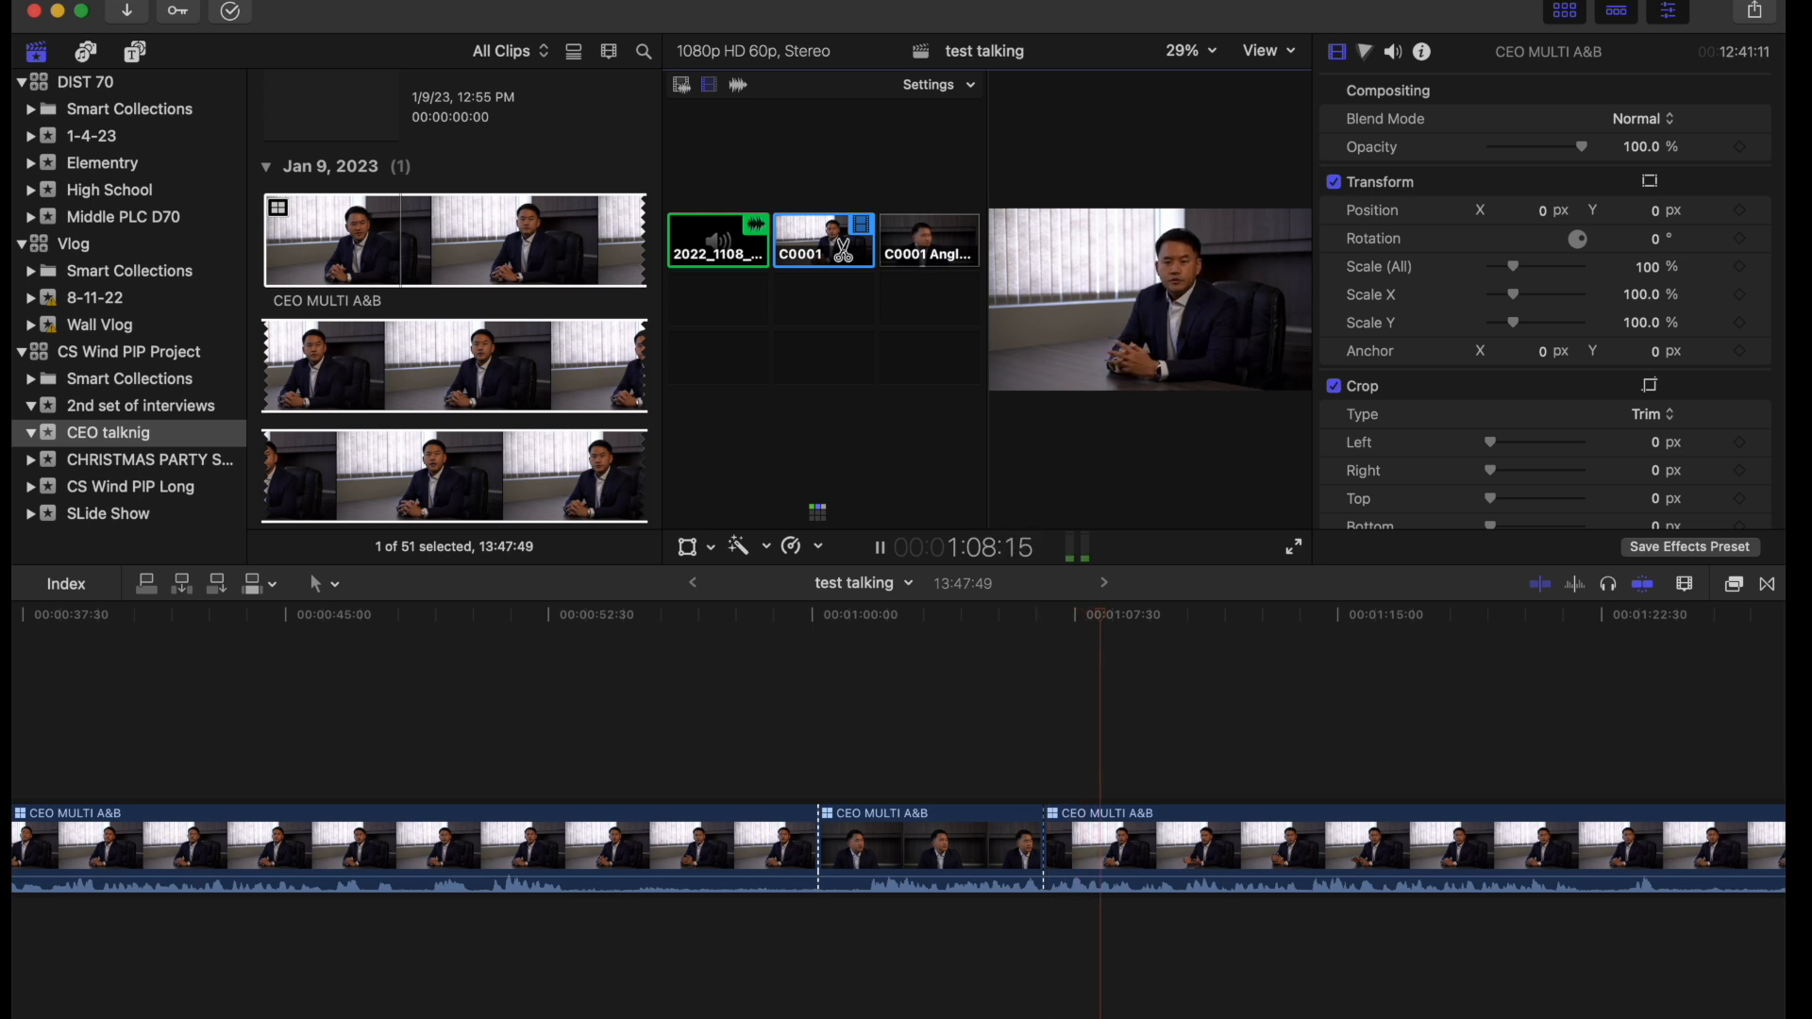
key(space)
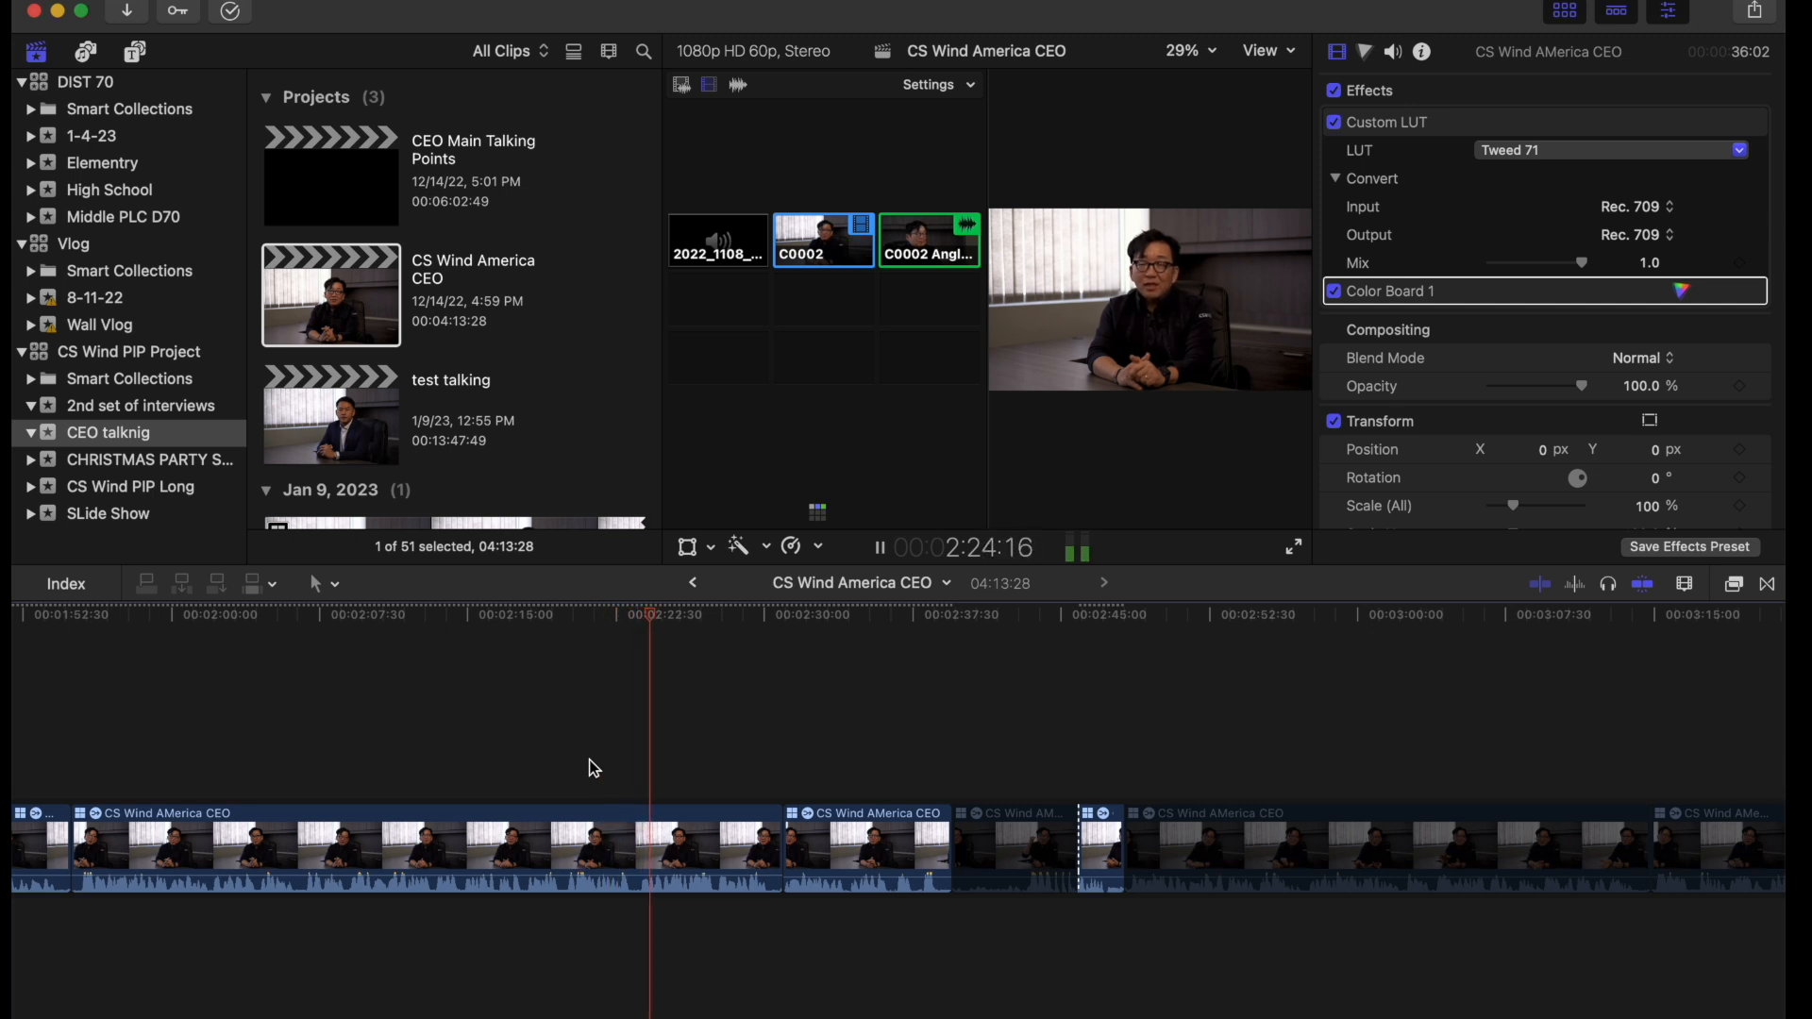
Blade the CEO interview clip at 2:23:41 and again about four seconds further on, and delete the section between the cuts
key(space)
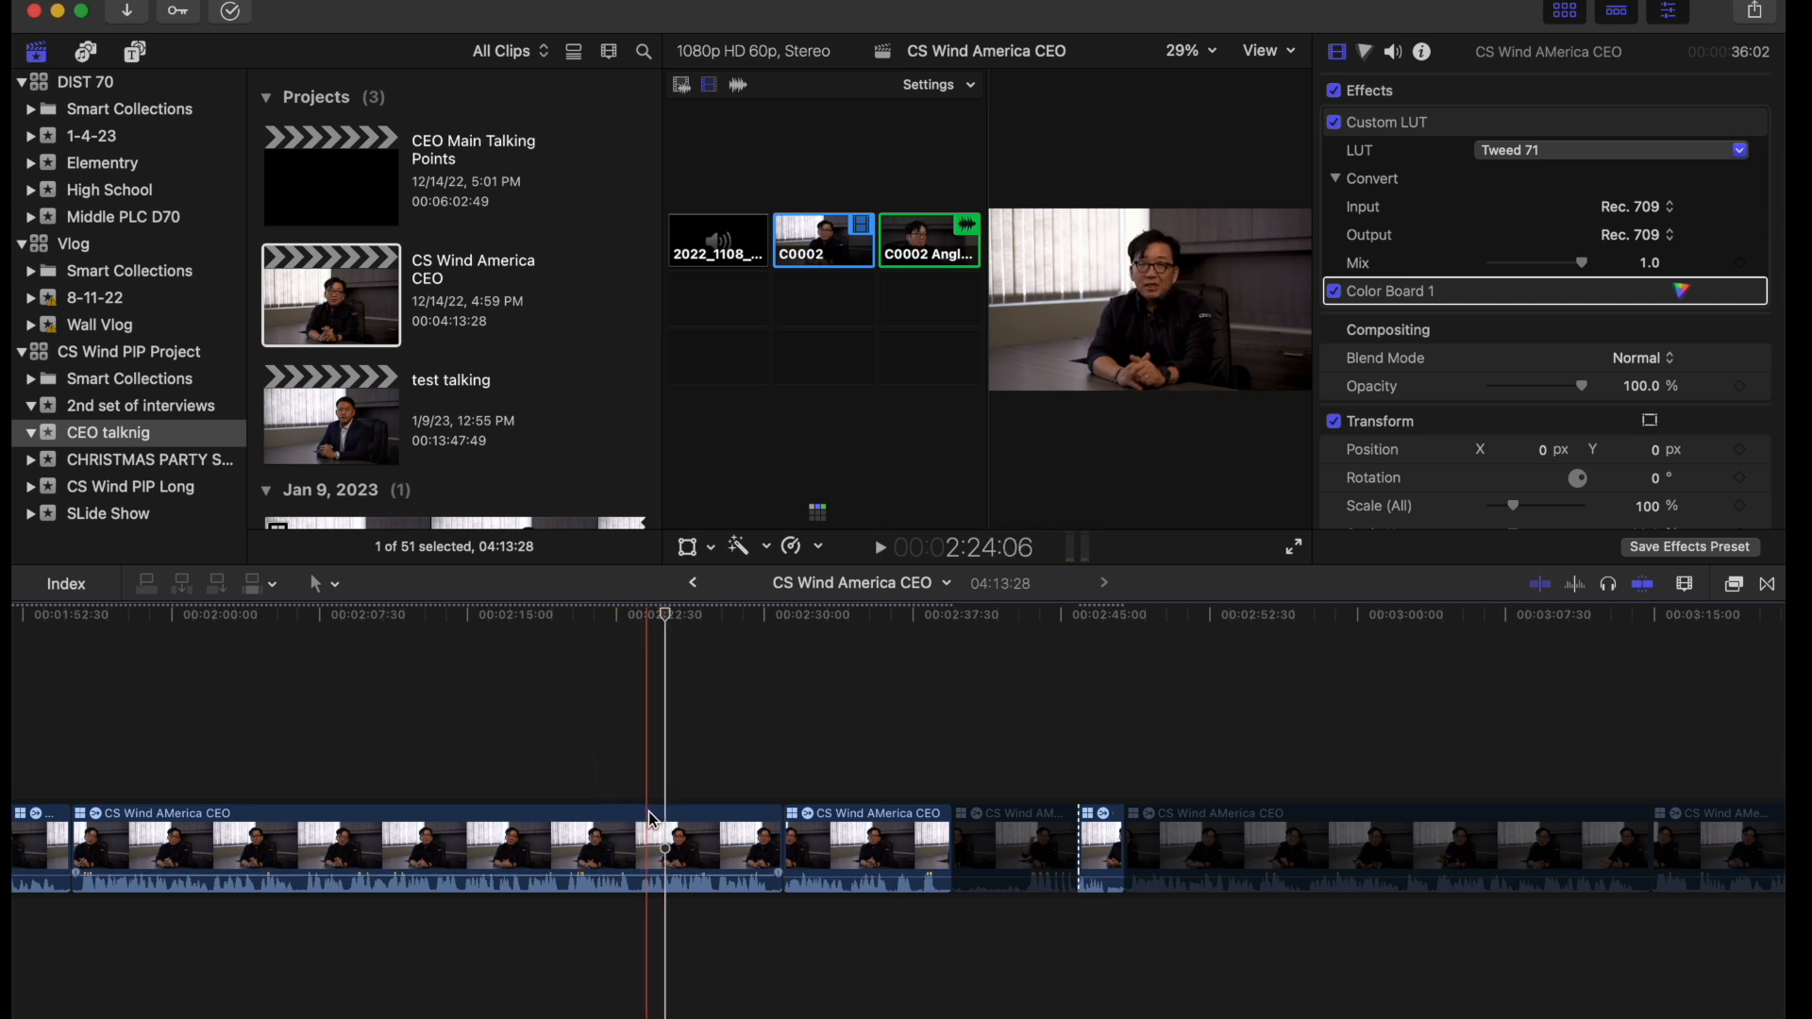
click(640, 784)
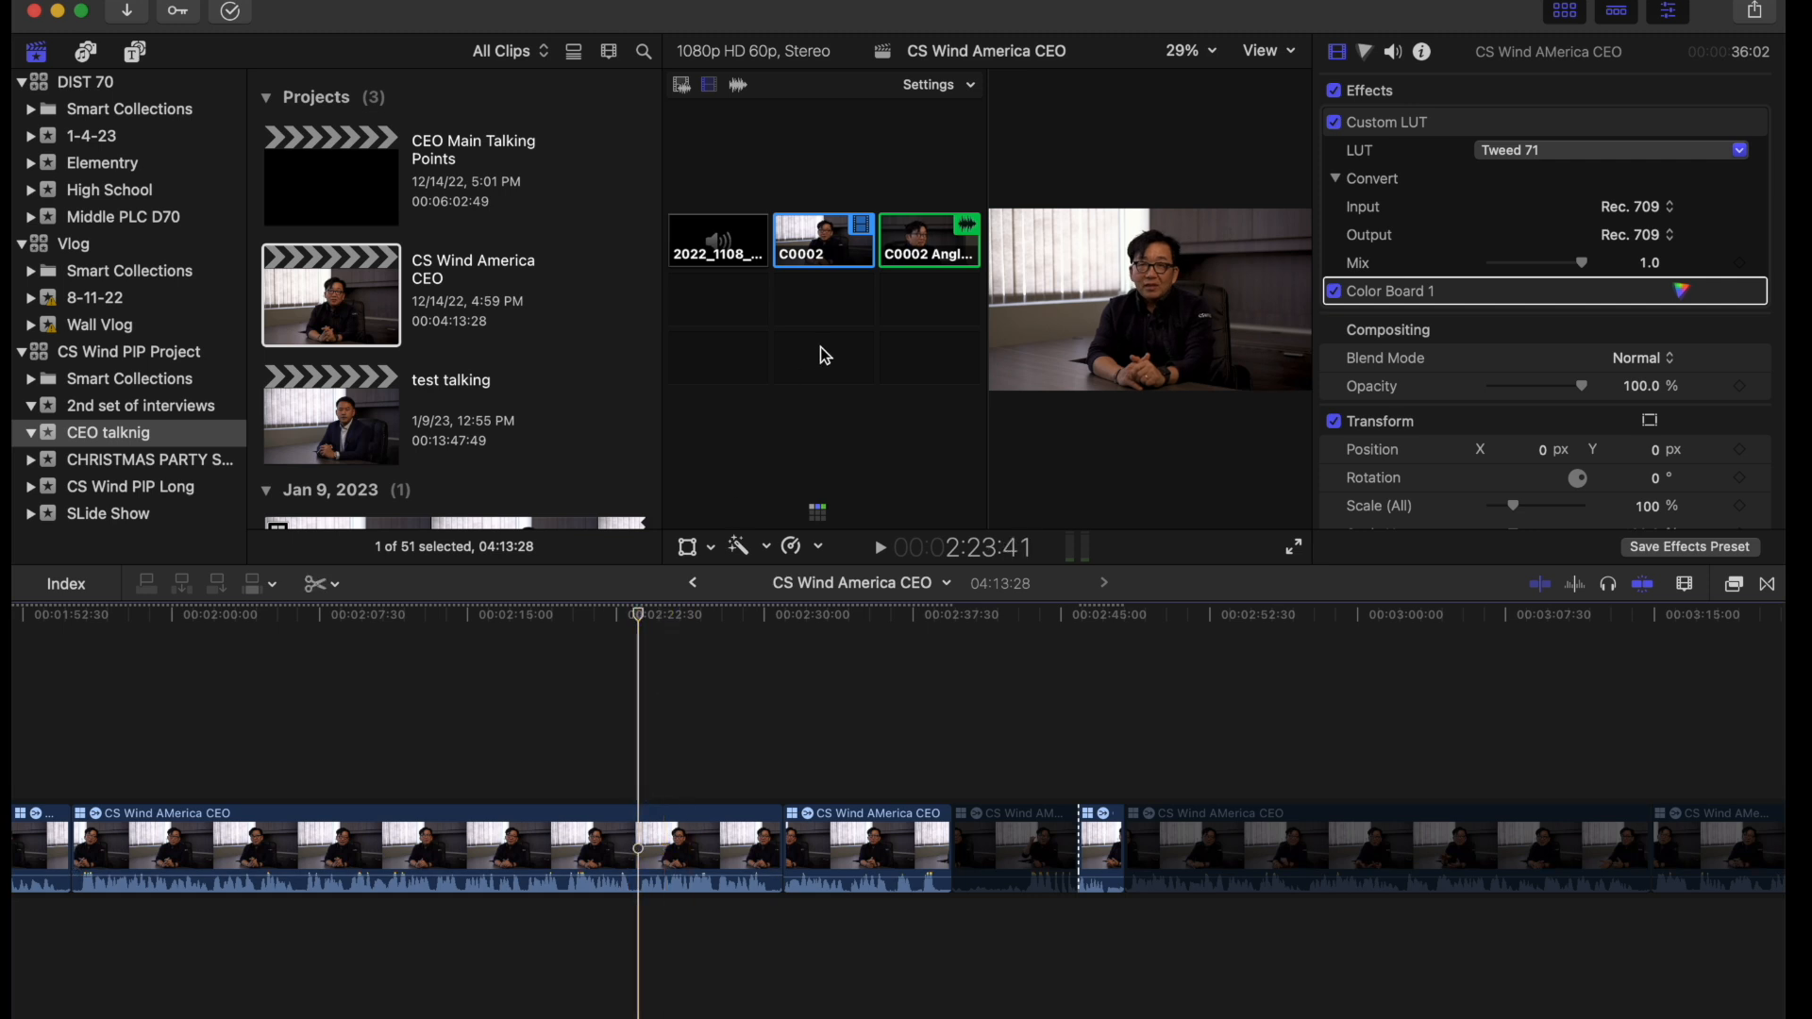
click(639, 870)
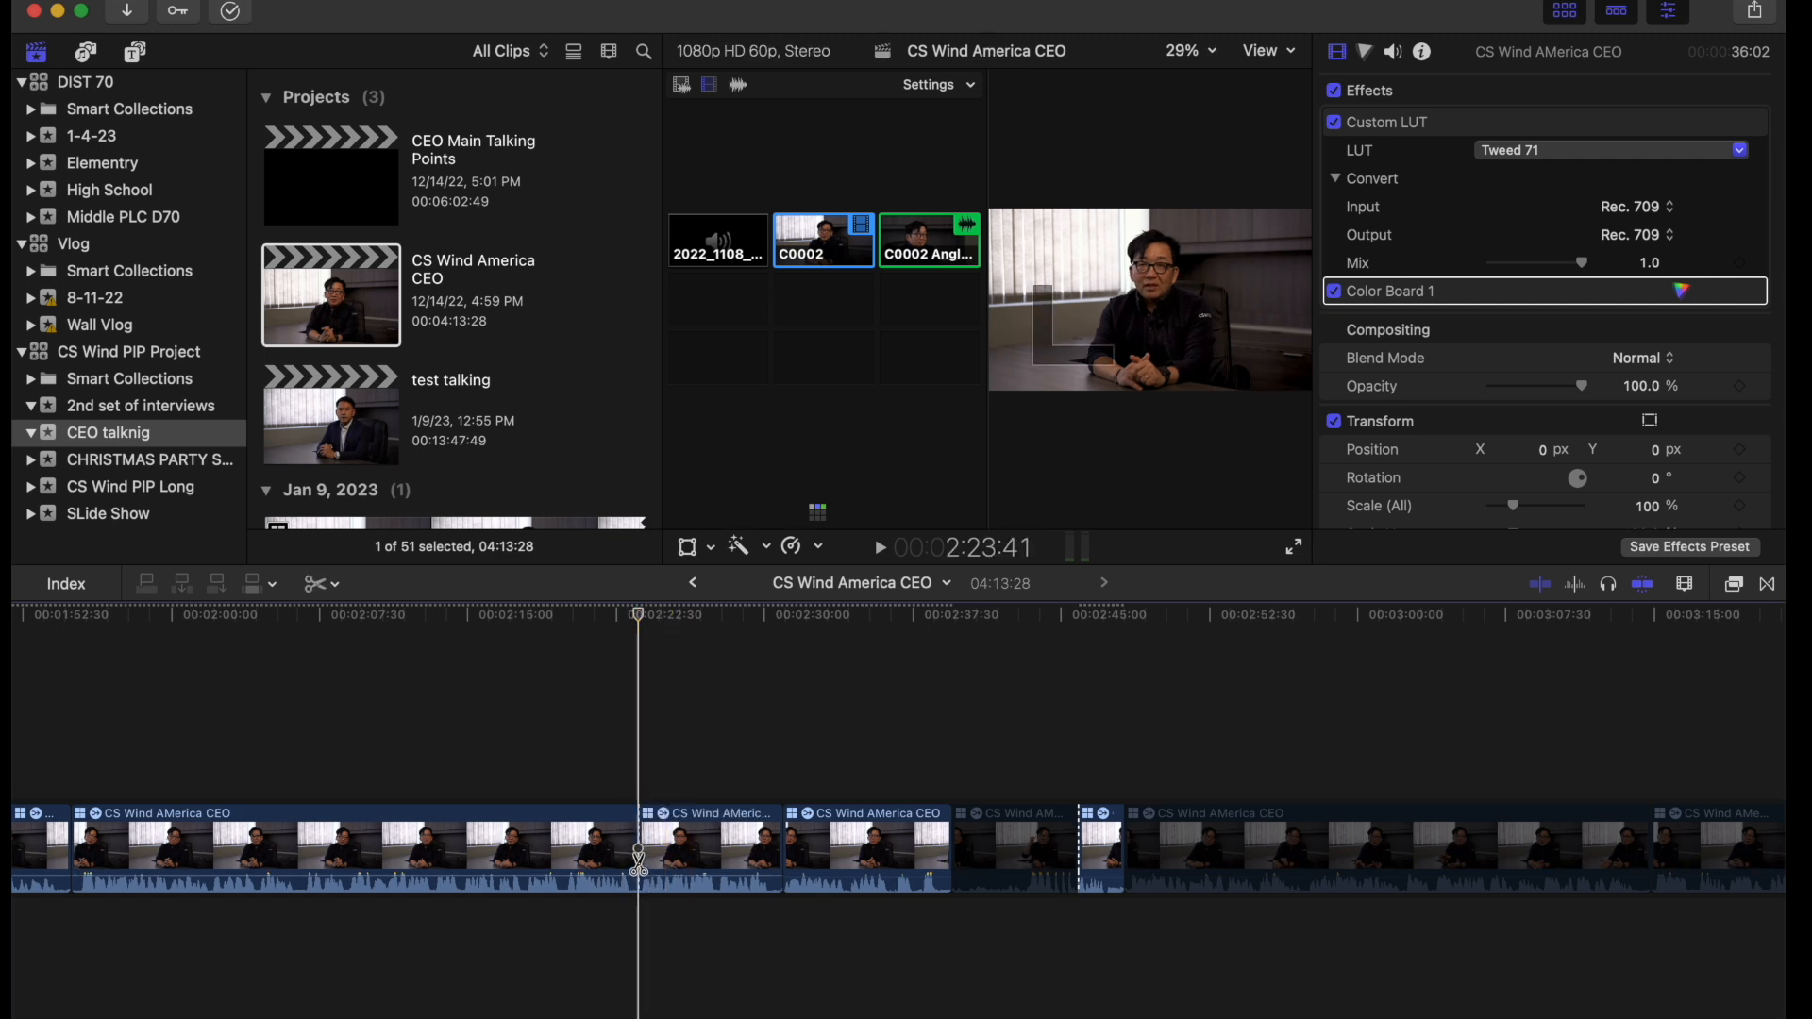
click(717, 864)
key(a)
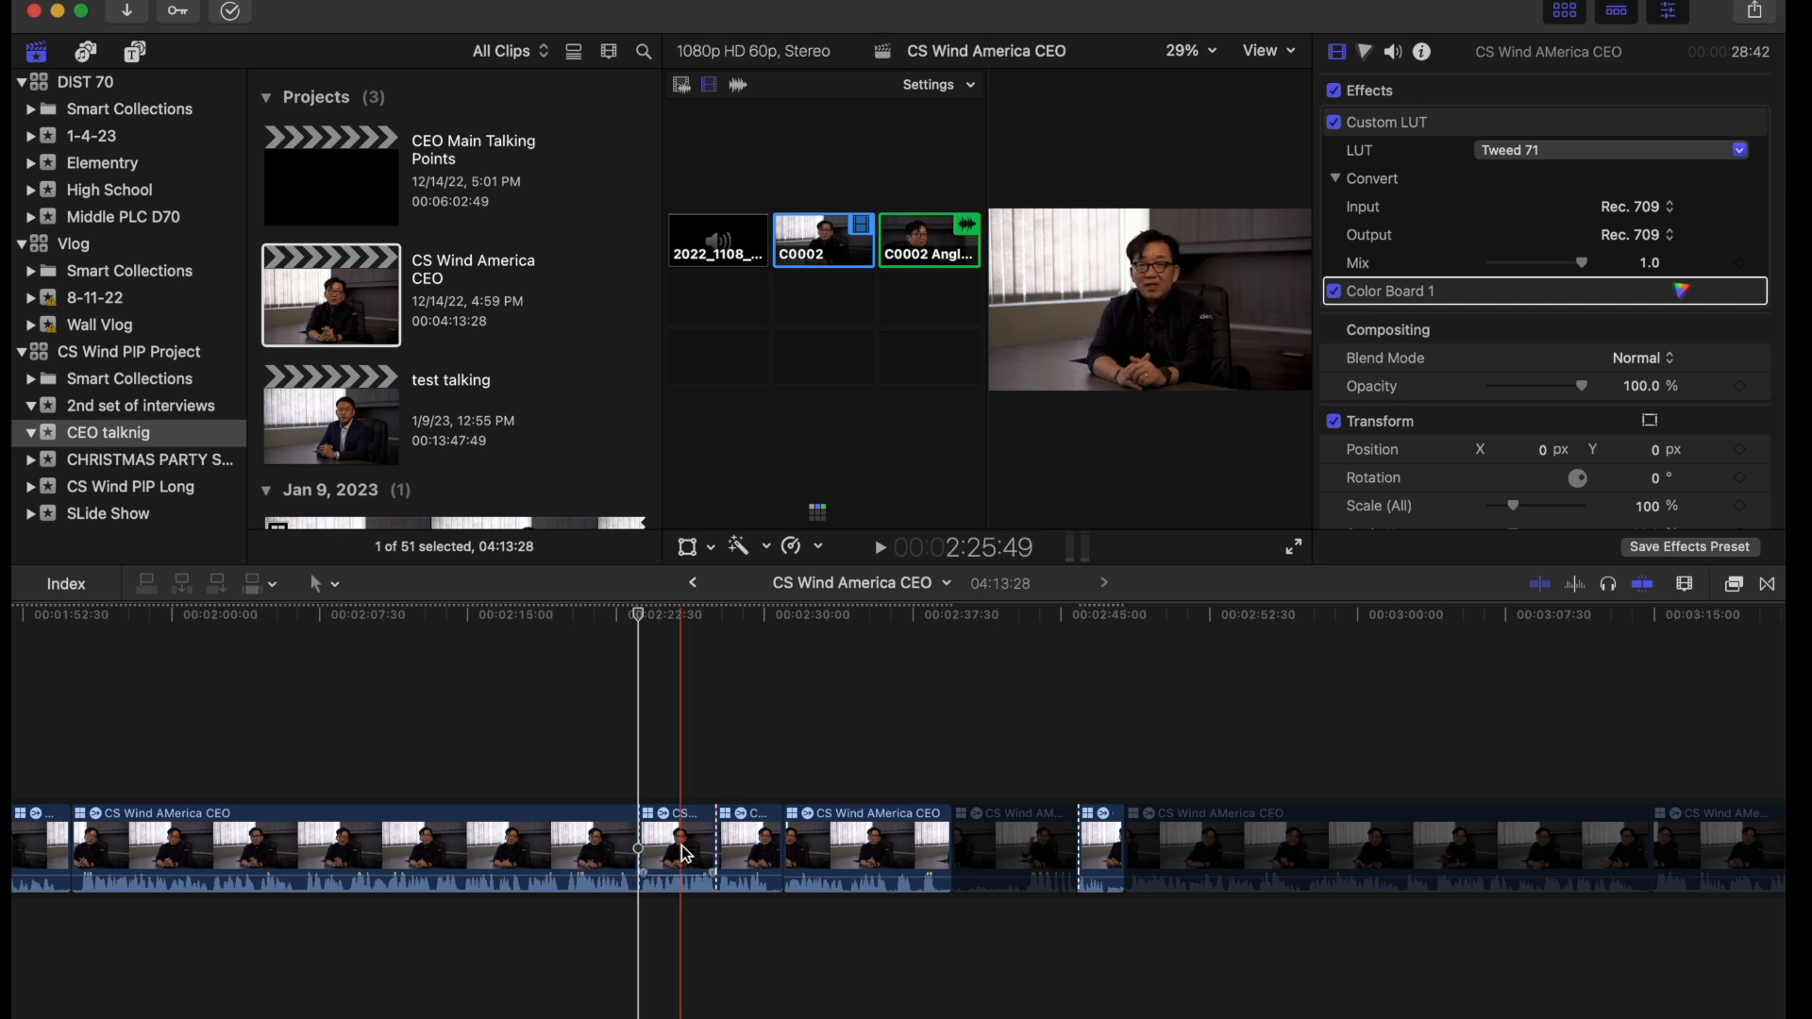
click(682, 848)
key(Delete)
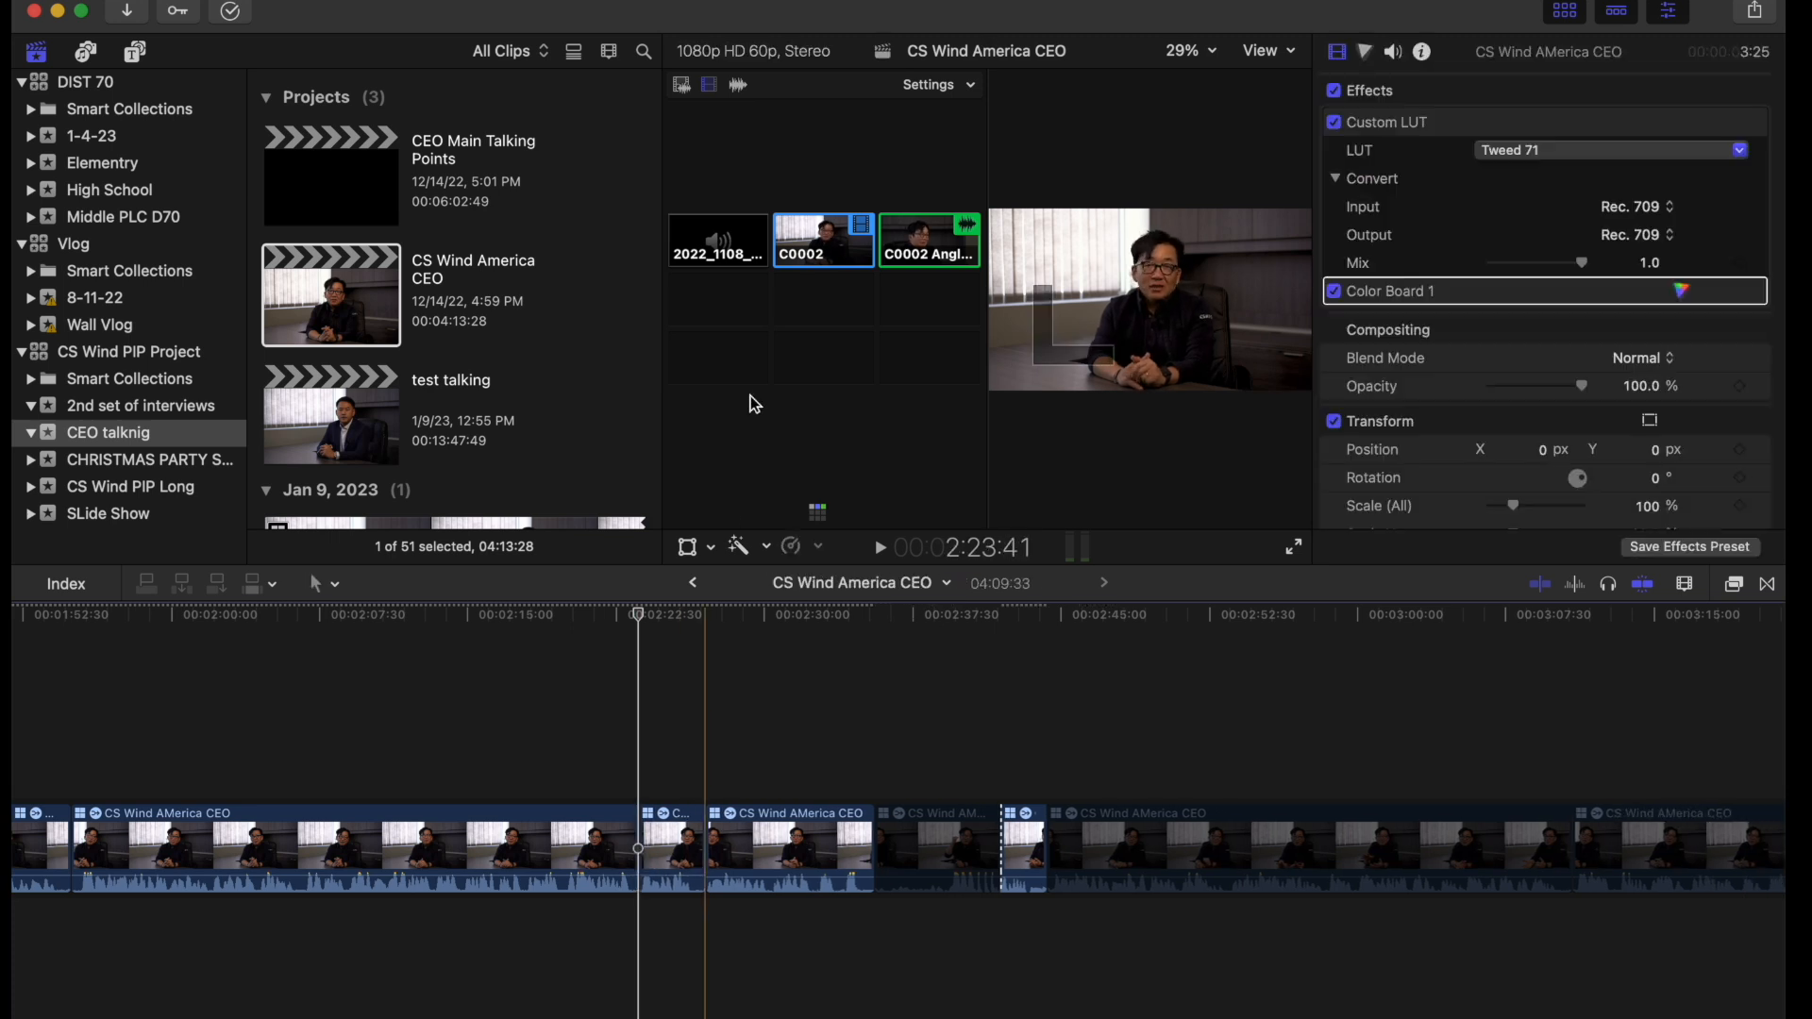
Switch the short section starting at 2:23:41 to the C0002 Angle with the dark background and play it back to check the cut
click(932, 247)
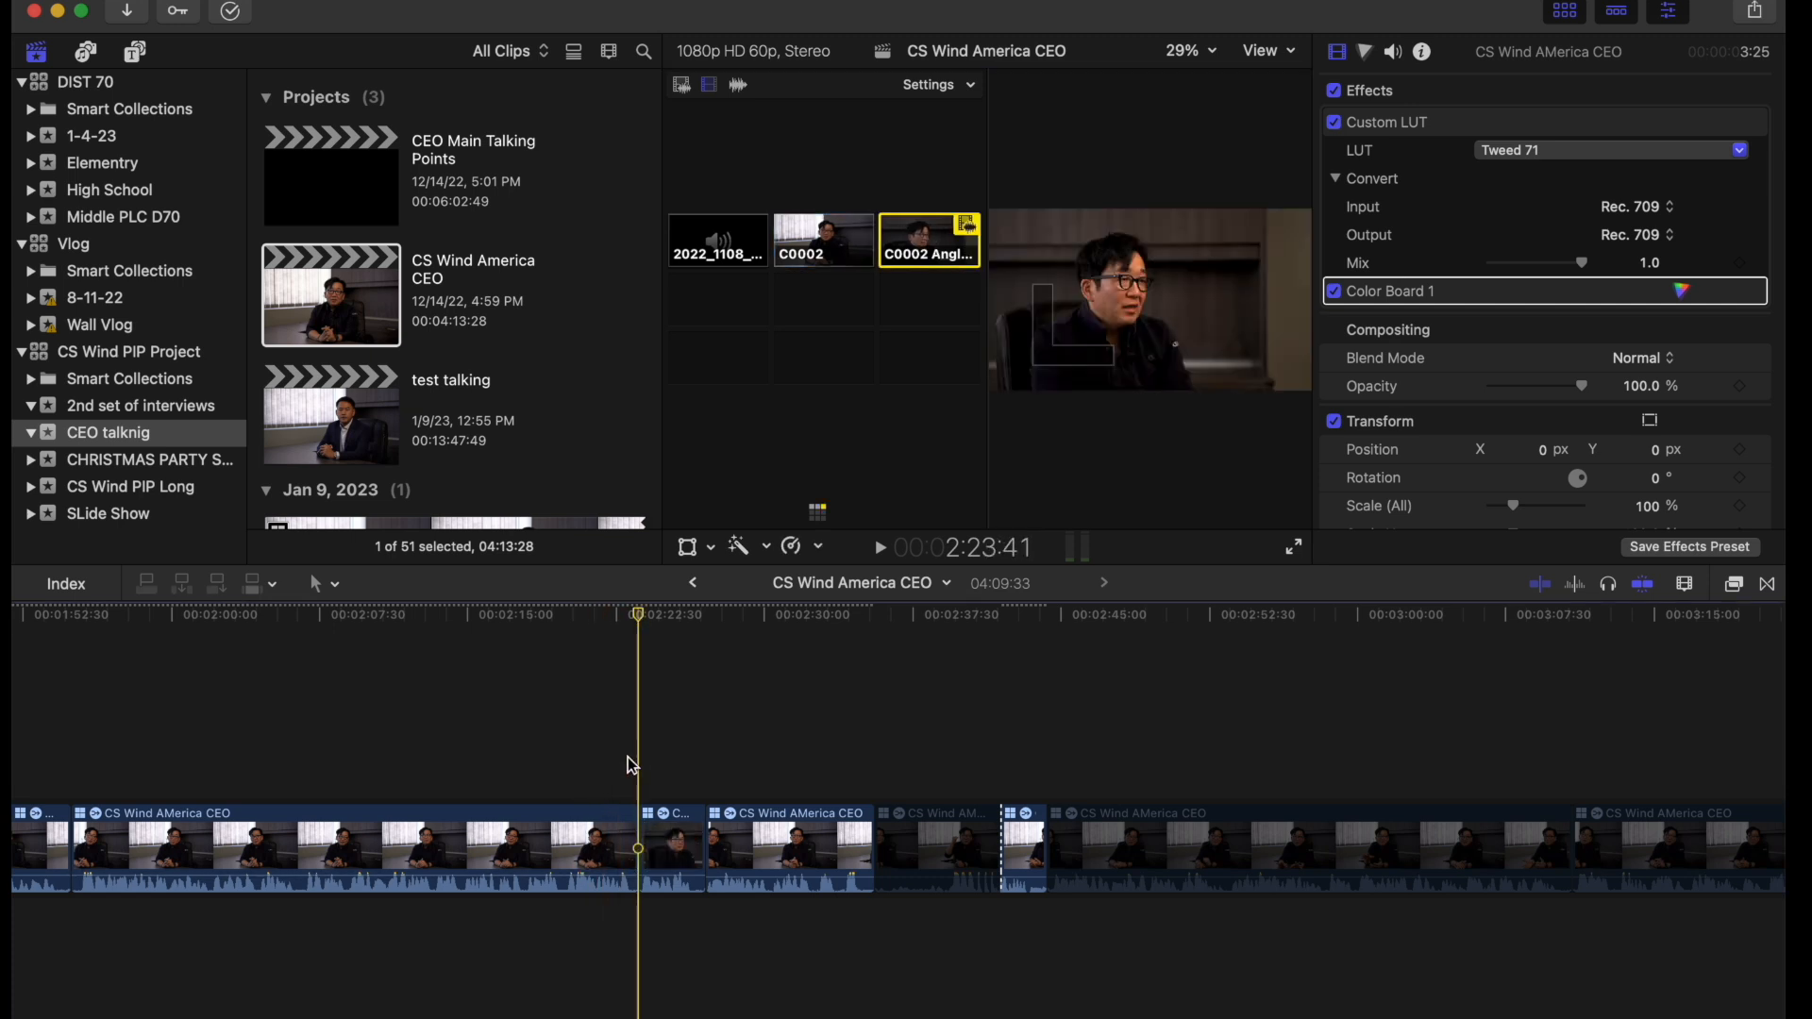
key(space)
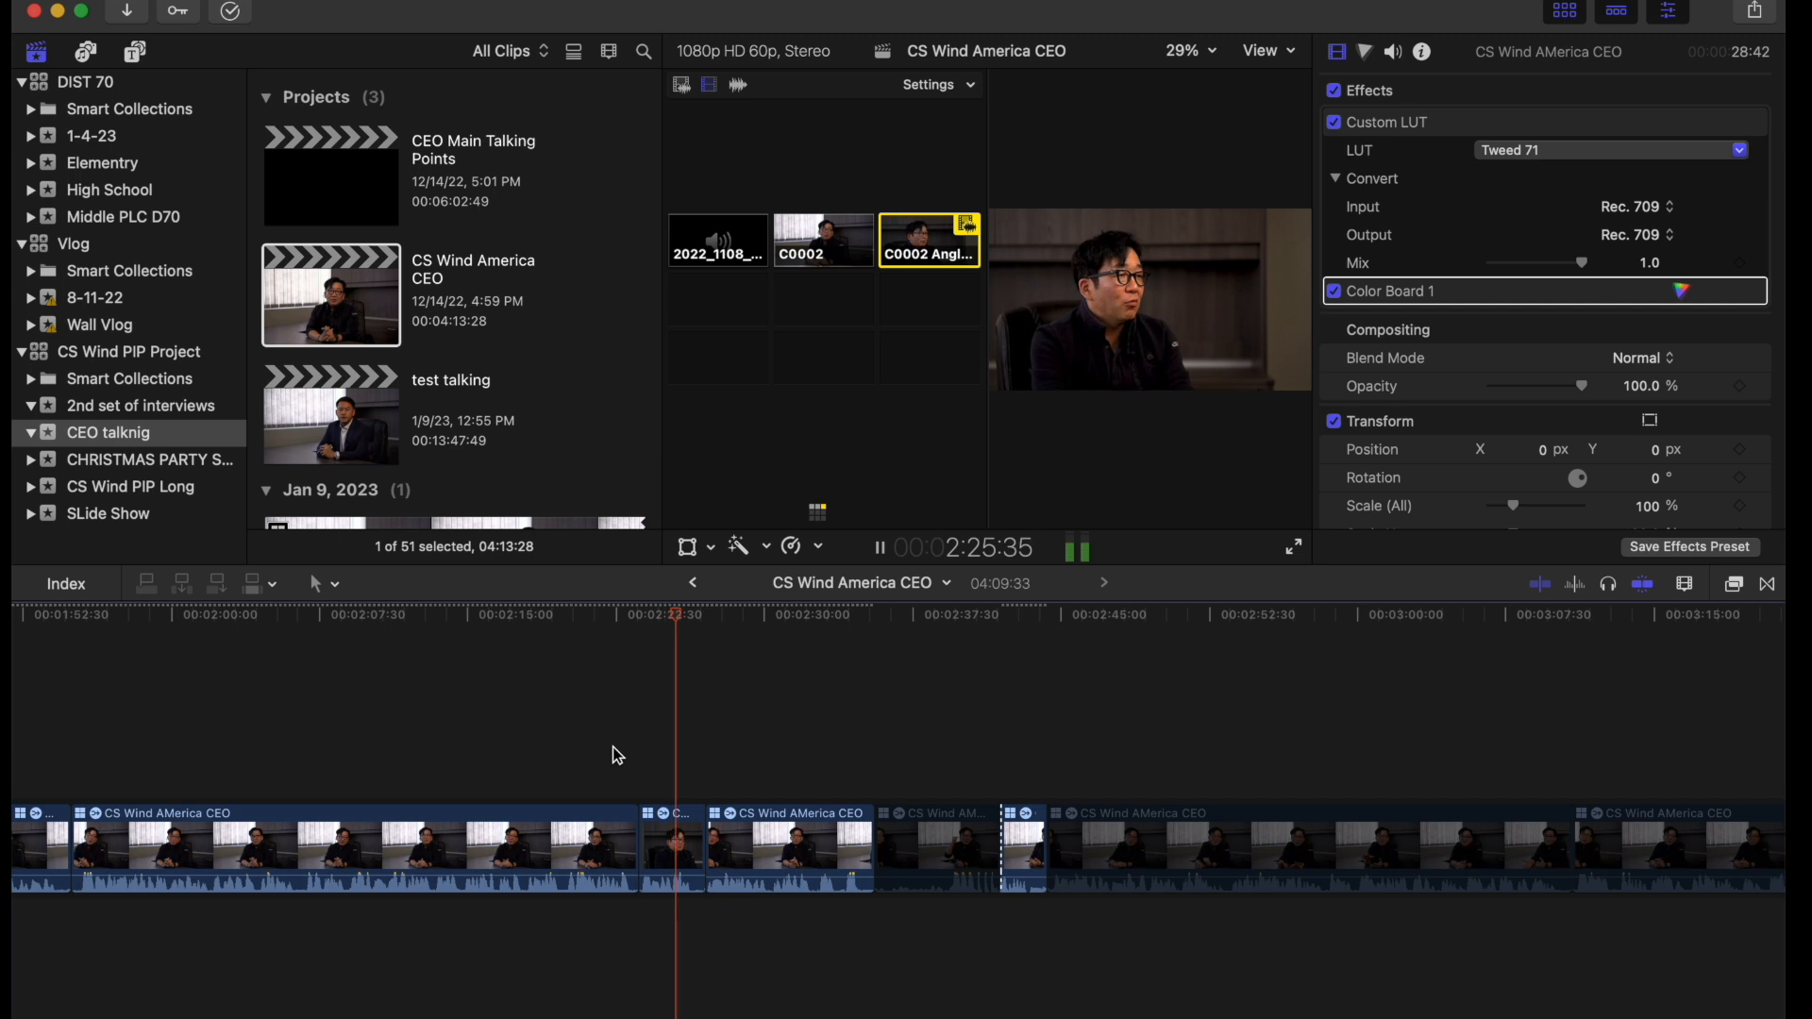
key(space)
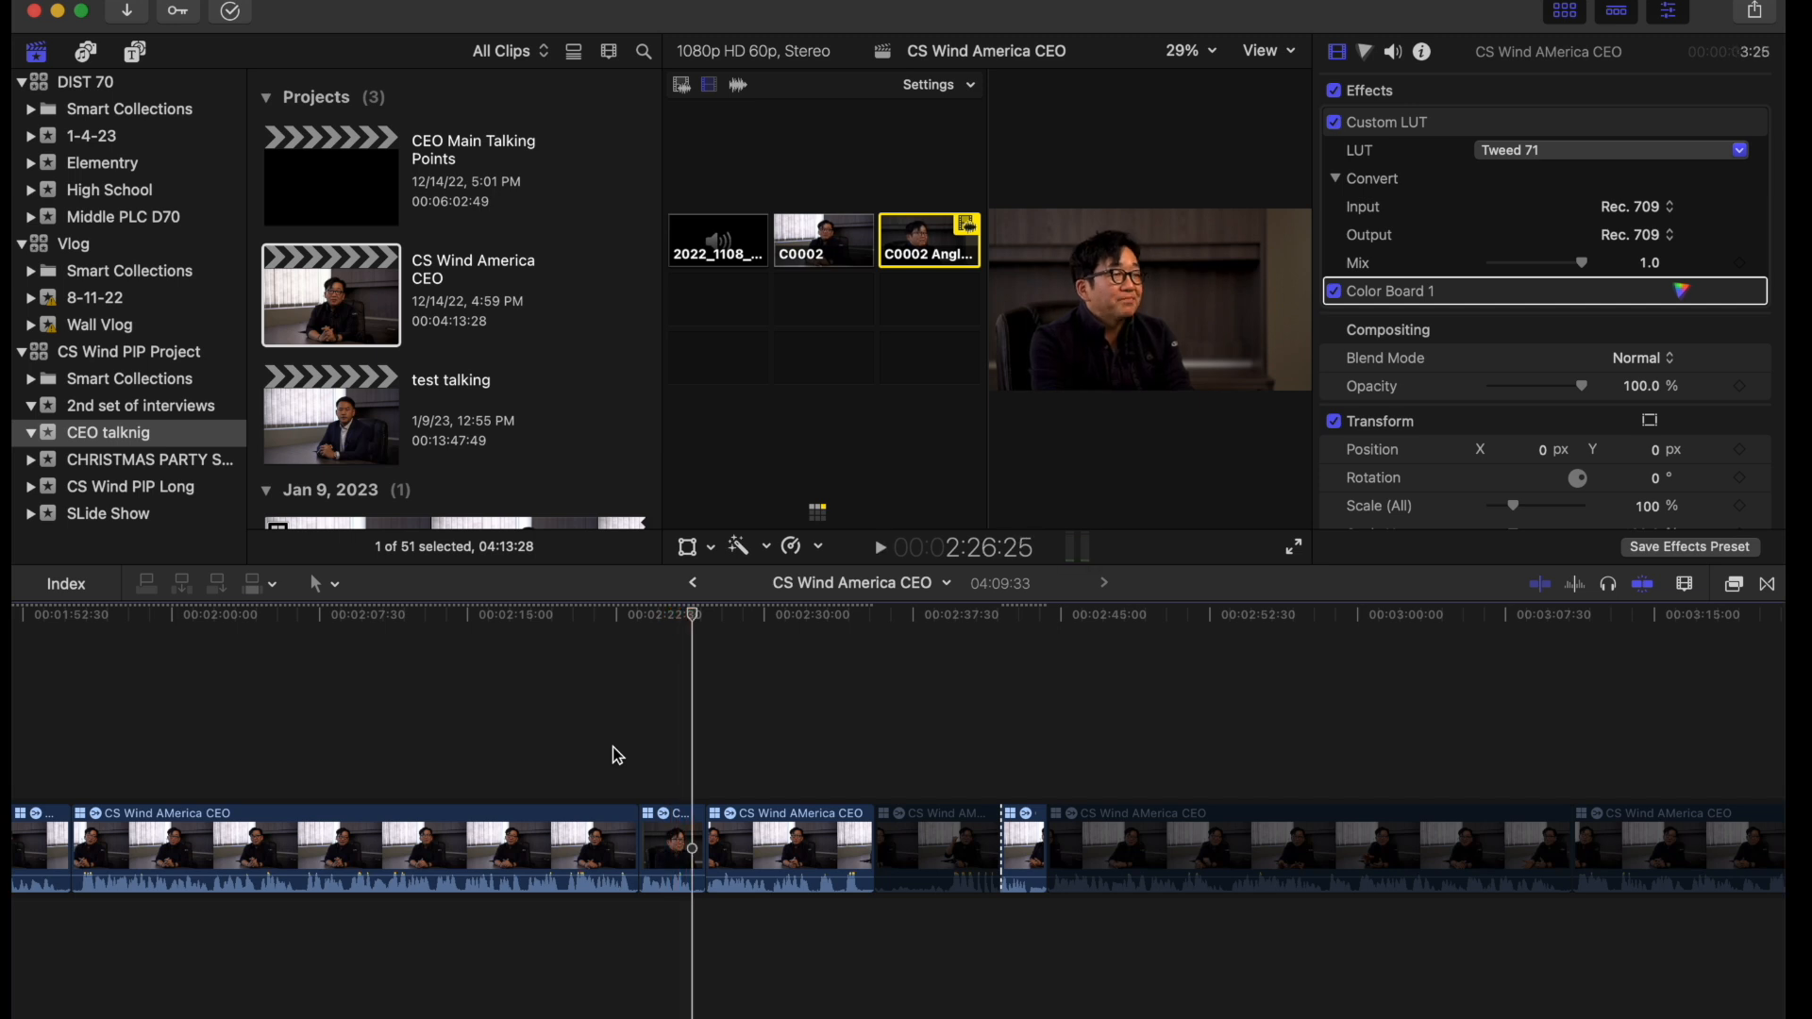